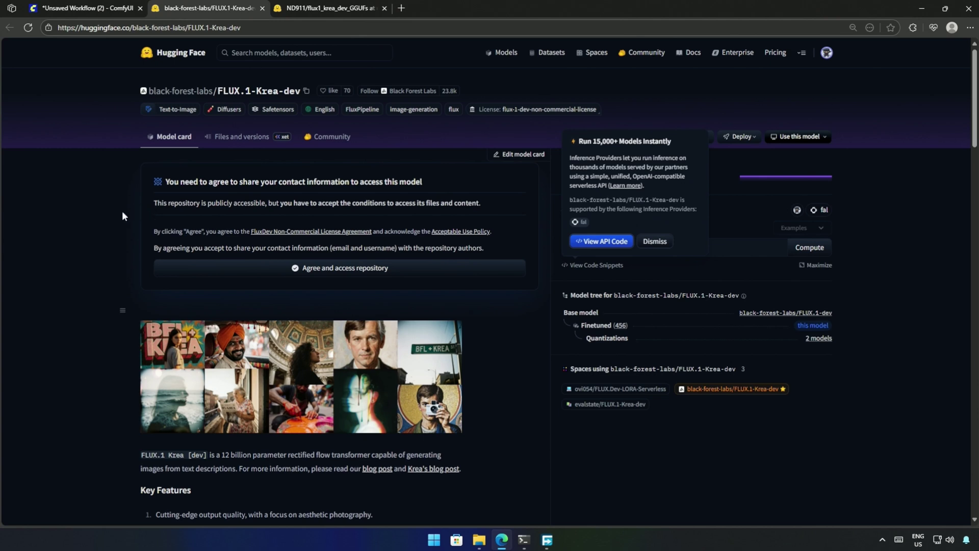
# - Scroll the FLUX.1-Krea-dev model card, then browse its Files and versions list
pyautogui.scroll(-3, 108, 264)
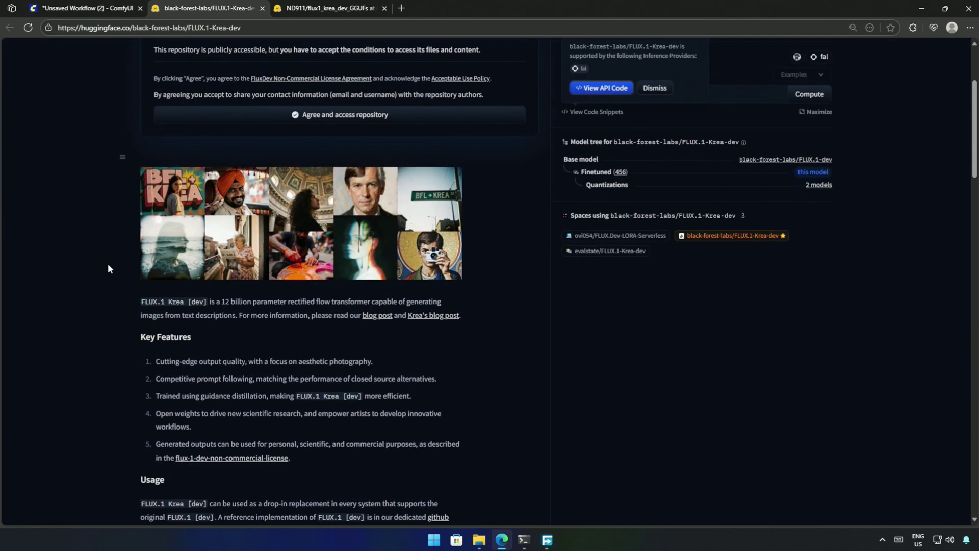
pyautogui.scroll(3, 107, 266)
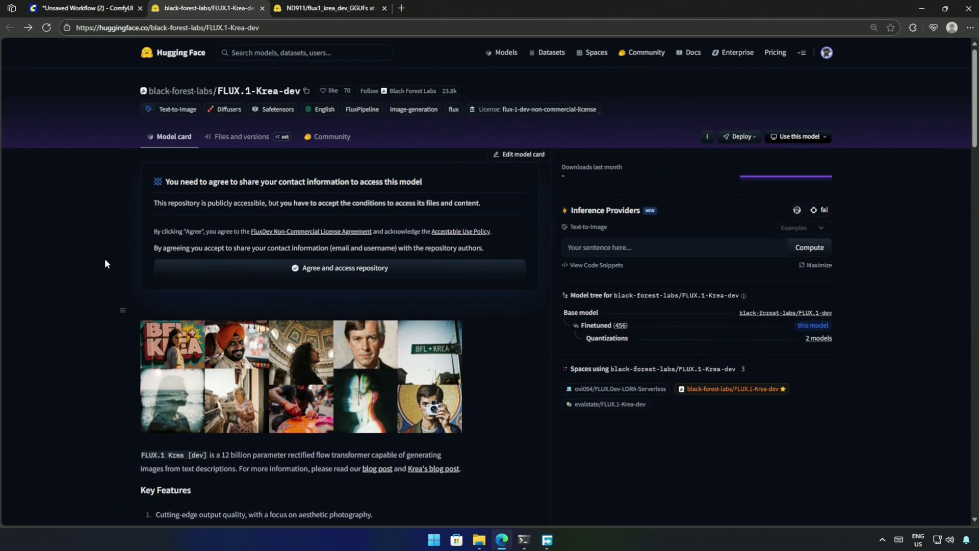
pyautogui.click(239, 138)
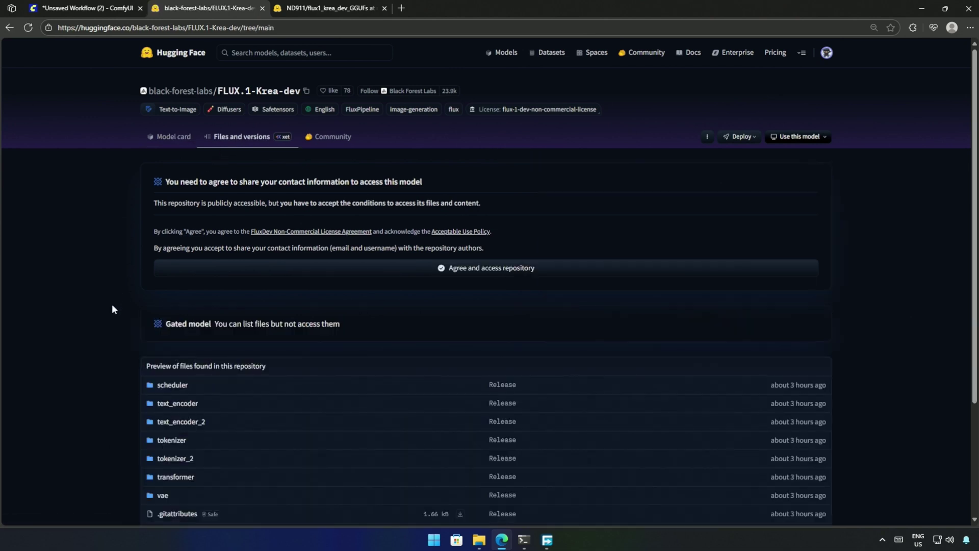
pyautogui.scroll(-3, 112, 309)
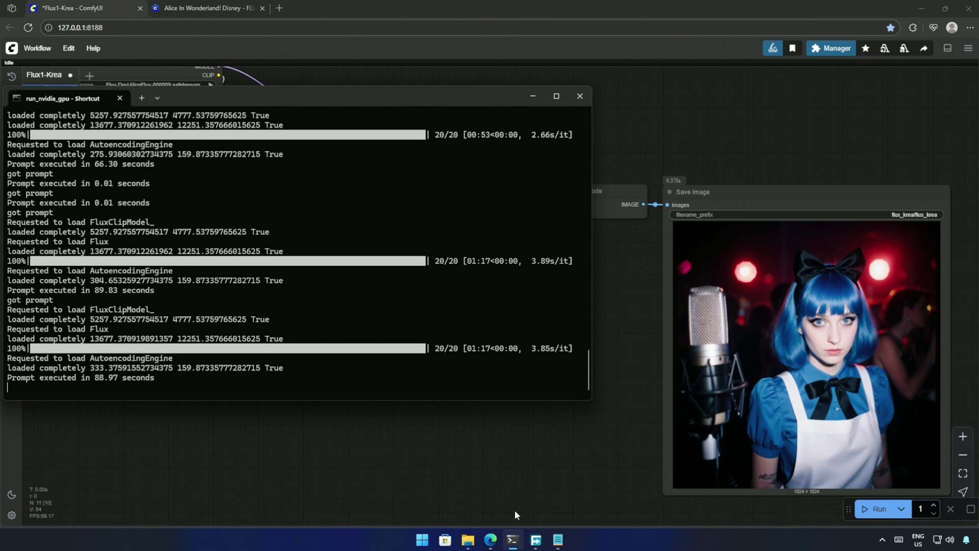
# - Minimize the terminal and zoom the canvas on the VAE and Save Image nodes
pyautogui.click(532, 97)
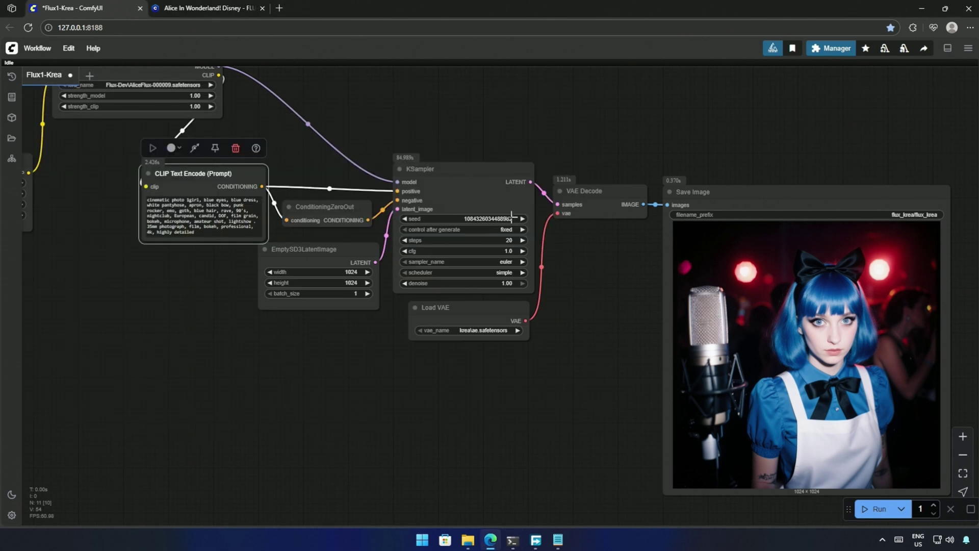
pyautogui.scroll(5, 518, 352)
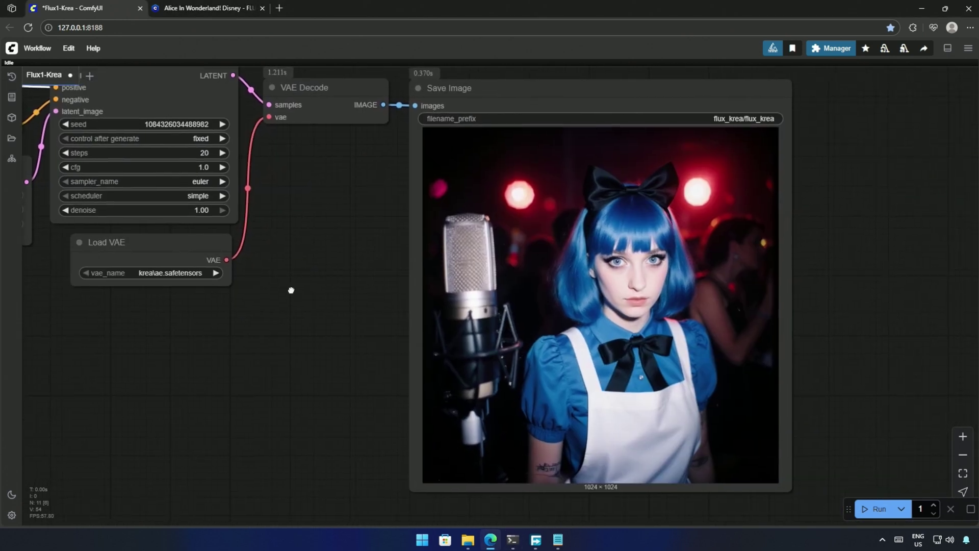
pyautogui.scroll(-2, 325, 289)
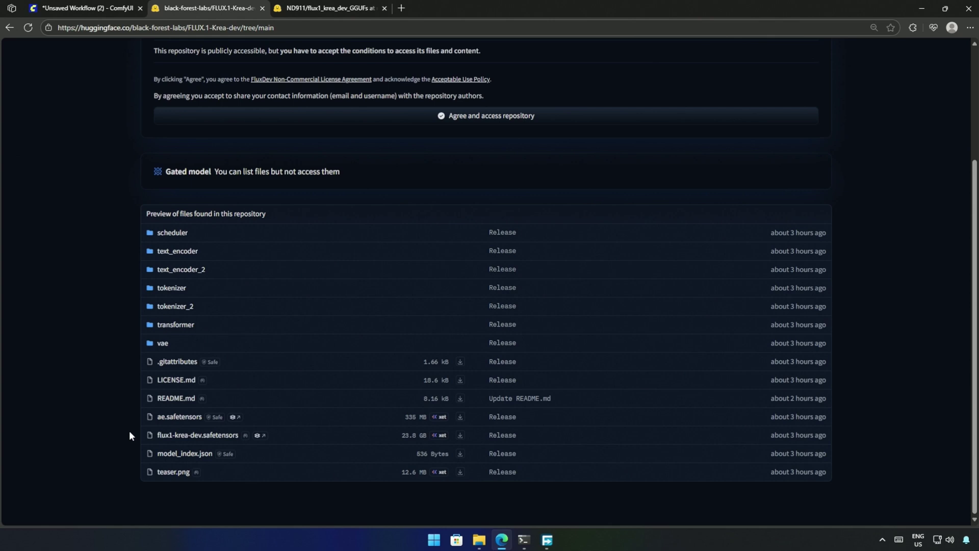
# - Highlight the 23.8 GB flux1-krea-dev.safetensors file, then the GGUF repository's Q2_K–Q8_0 file list
pyautogui.moveTo(127, 435); pyautogui.dragTo(479, 434)
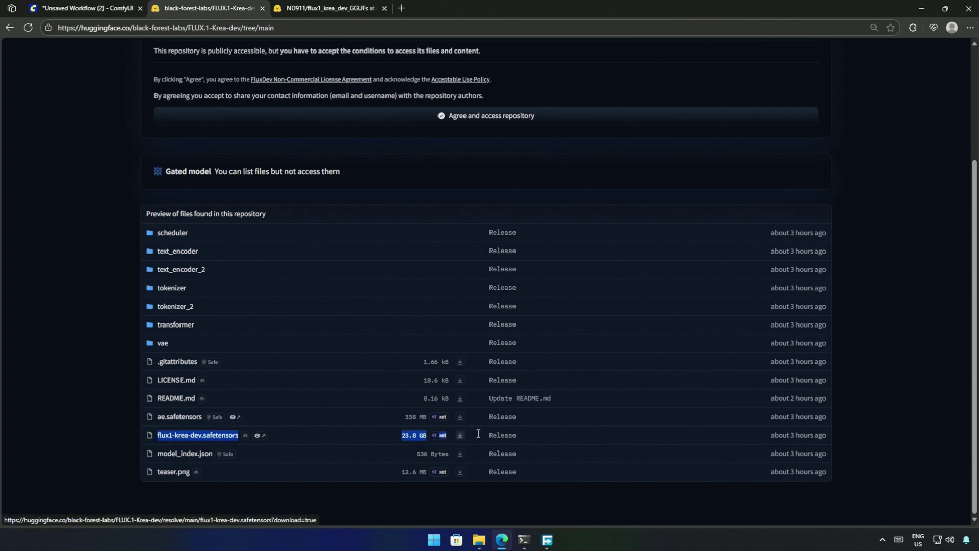
pyautogui.click(113, 437)
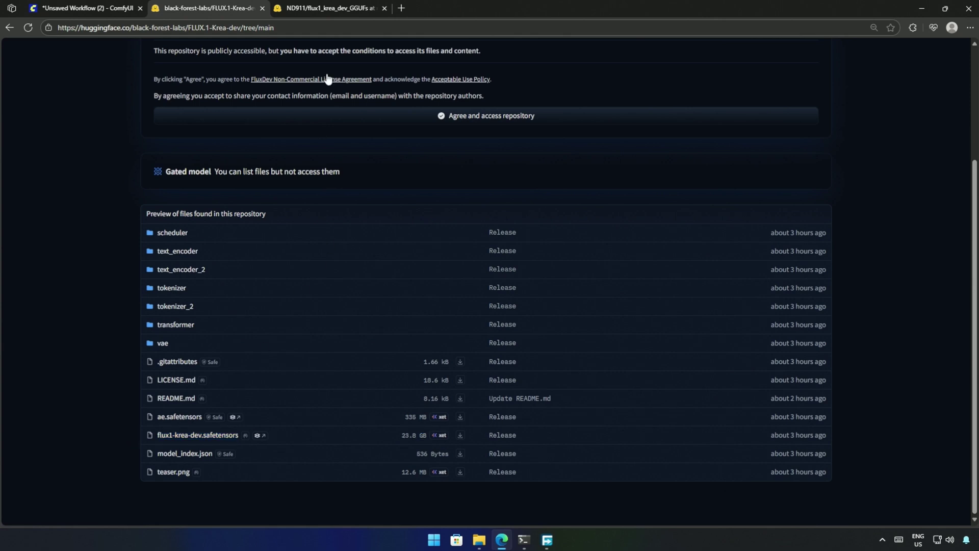
pyautogui.click(330, 7)
pyautogui.moveTo(122, 264); pyautogui.dragTo(512, 442)
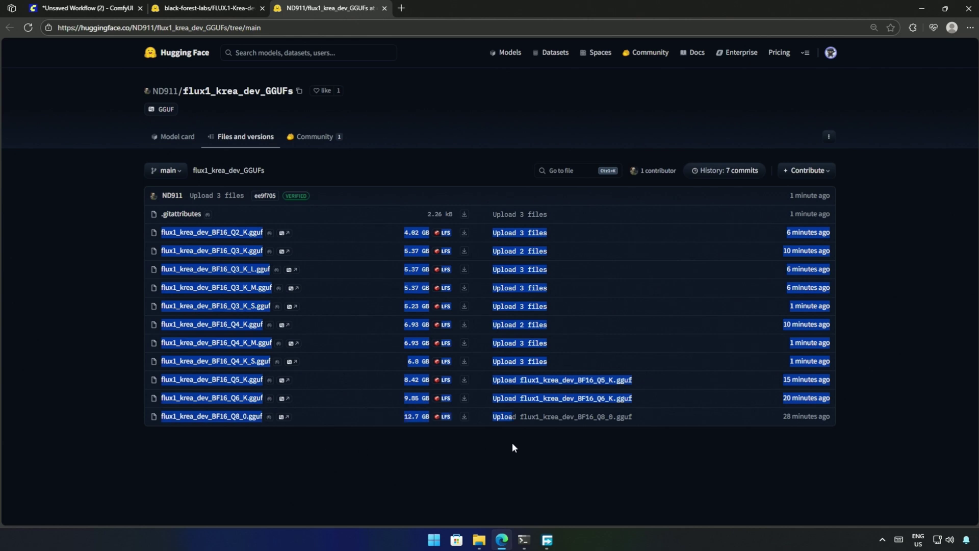
# - Download flux1_krea_dev_BF16_Q3_K.gguf into the unet folder via Free Download Manager
pyautogui.click(476, 455)
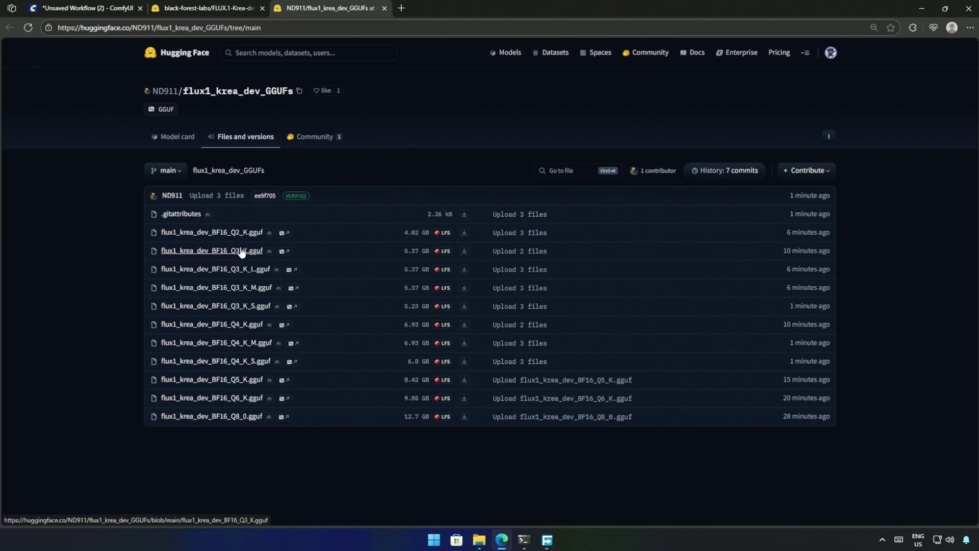
pyautogui.click(464, 251)
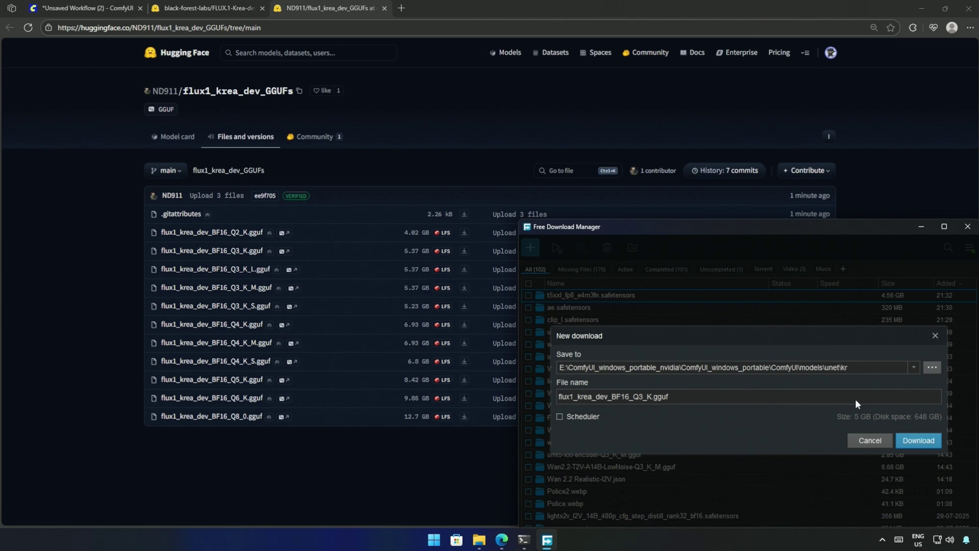
pyautogui.press('Return')
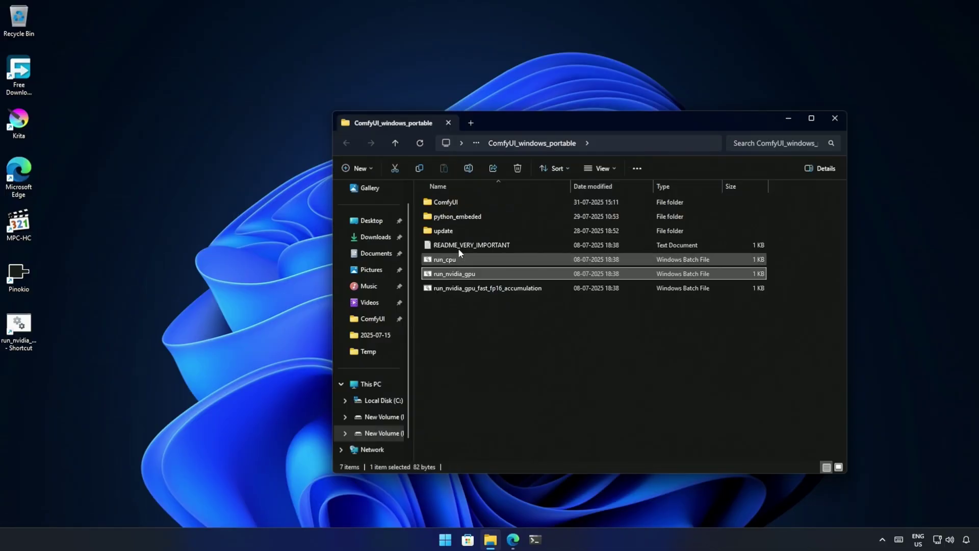
# - Run the update_comfyui_stable script from ComfyUI's update folder
pyautogui.doubleClick(445, 230)
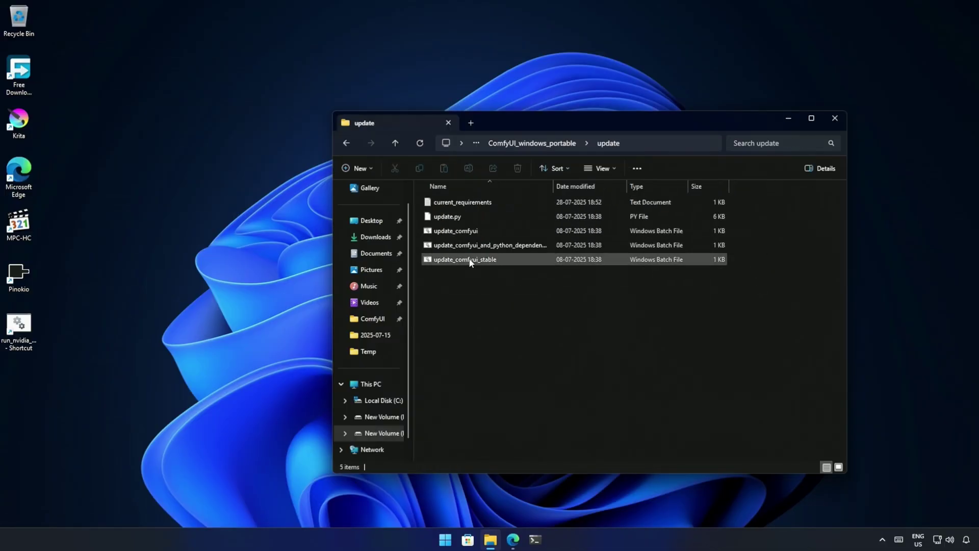
pyautogui.click(470, 260)
pyautogui.doubleClick(470, 261)
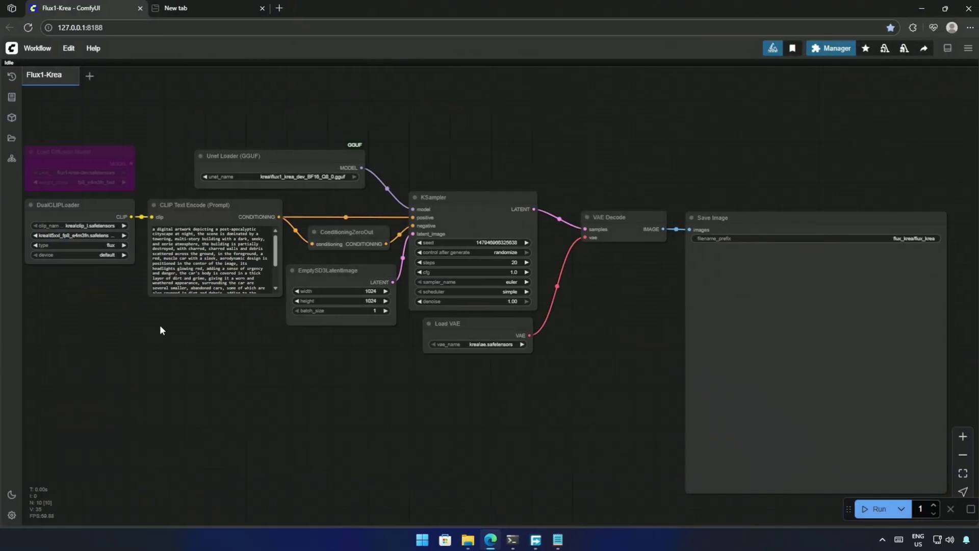
pyautogui.scroll(7, 99, 295)
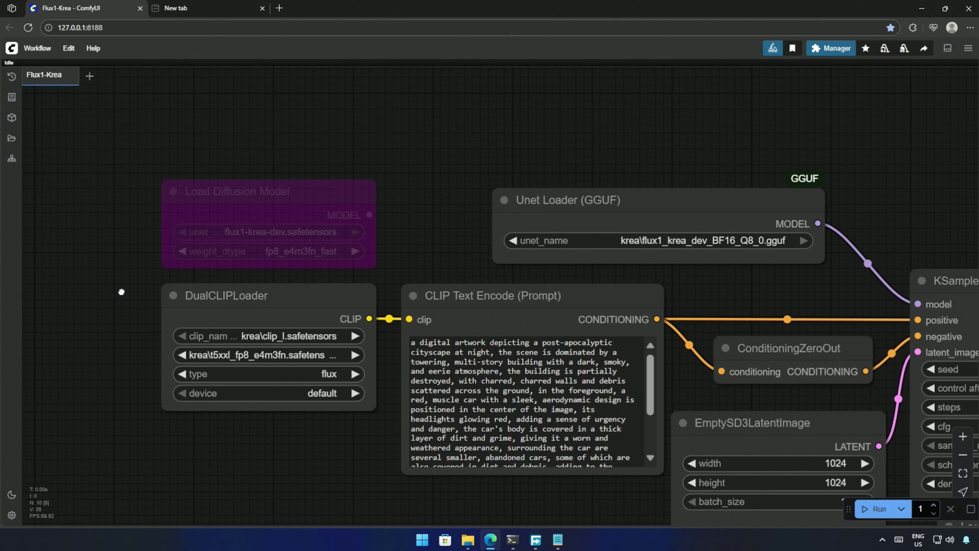
pyautogui.moveTo(242, 291); pyautogui.dragTo(174, 297)
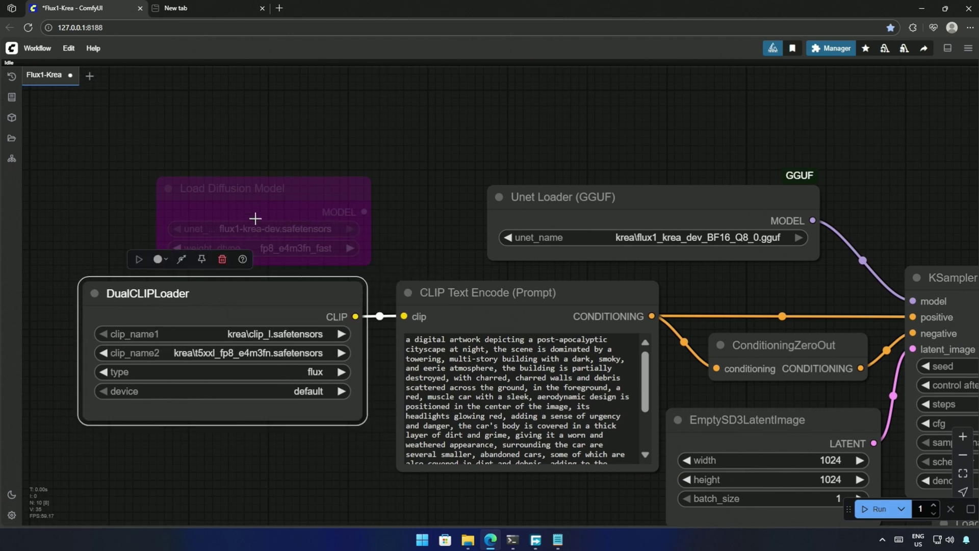
pyautogui.click(253, 203)
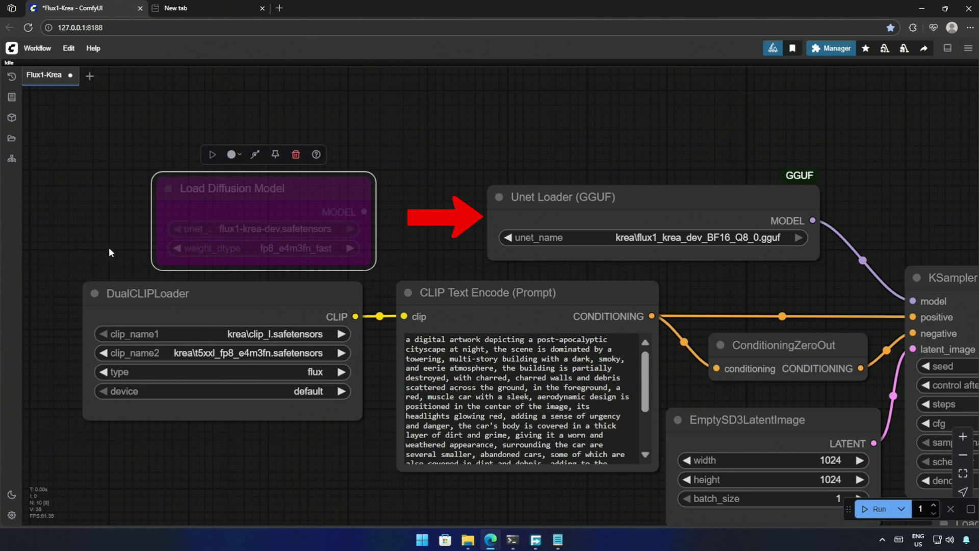
pyautogui.click(243, 297)
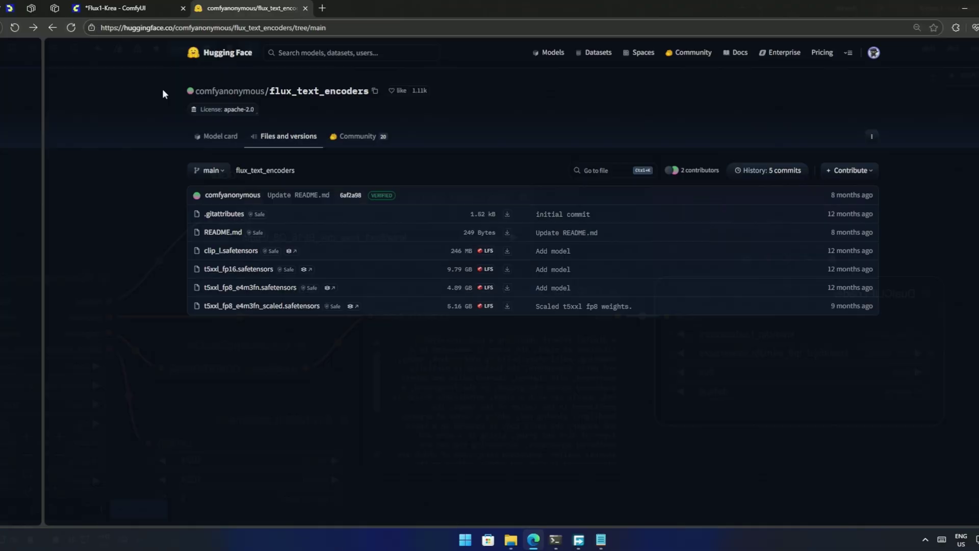
pyautogui.moveTo(148, 91); pyautogui.dragTo(352, 93)
pyautogui.click(120, 180)
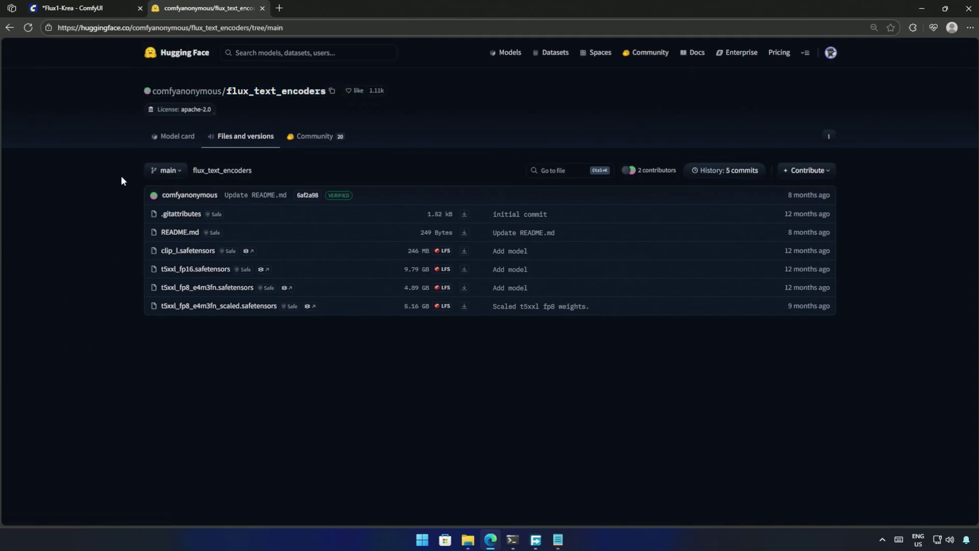
pyautogui.moveTo(159, 250); pyautogui.dragTo(248, 253)
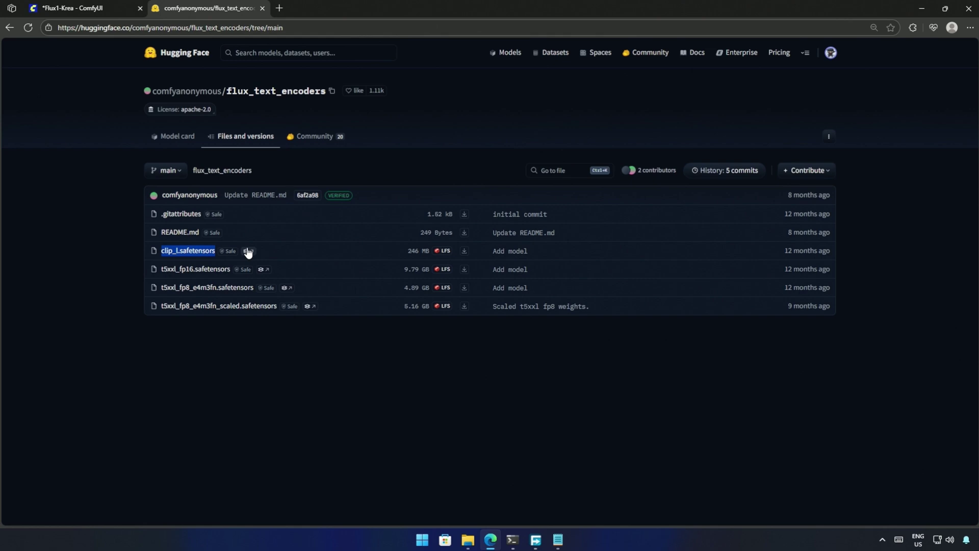
pyautogui.moveTo(139, 270); pyautogui.dragTo(488, 274)
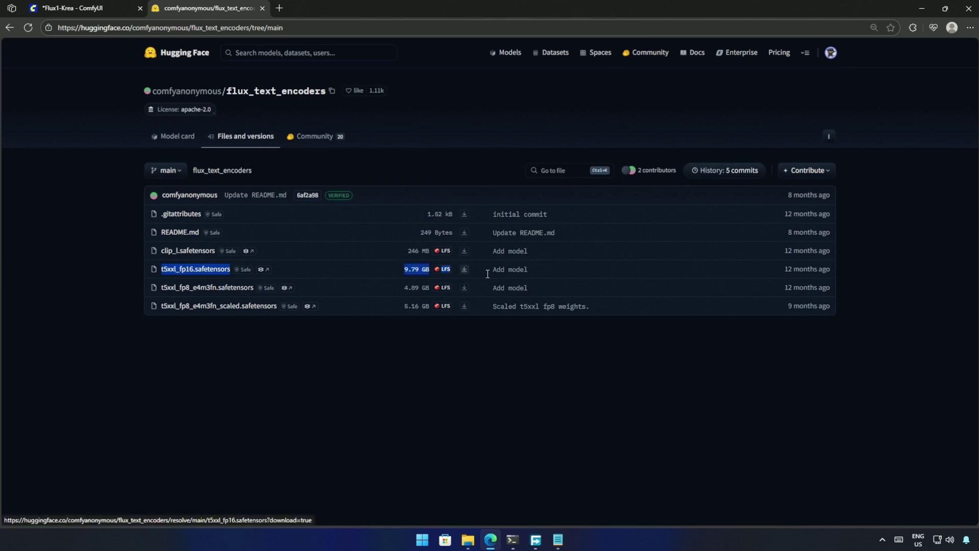
pyautogui.click(107, 269)
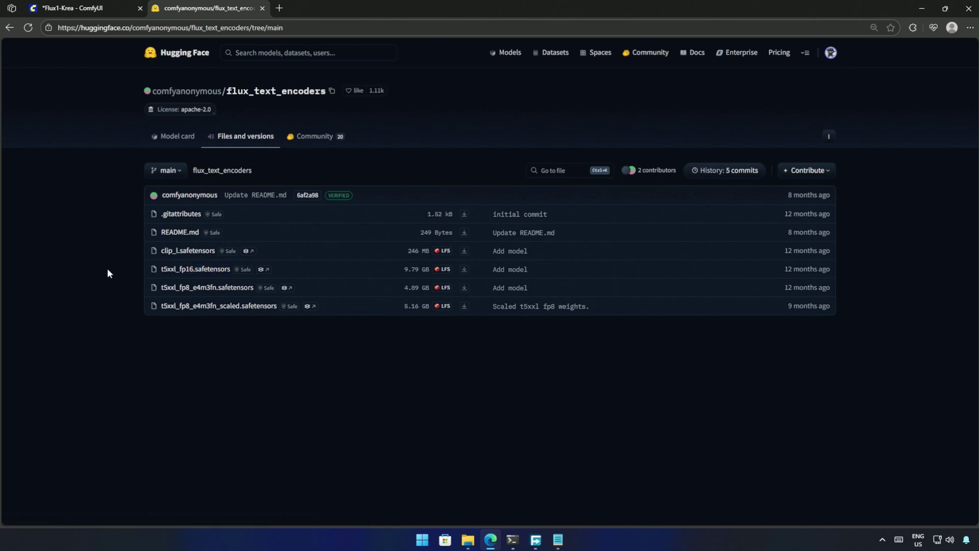
pyautogui.moveTo(132, 295); pyautogui.dragTo(489, 289)
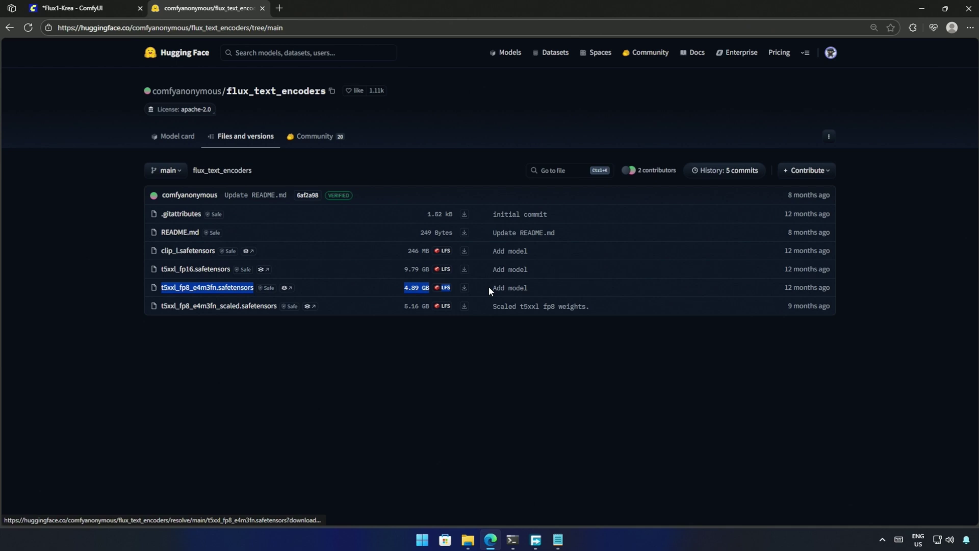
# - Set the bypassed Load Diffusion Model node's weight_dtype to fp8_e4m3fn_fast, keeping it bypassed
pyautogui.click(328, 341)
pyautogui.click(102, 10)
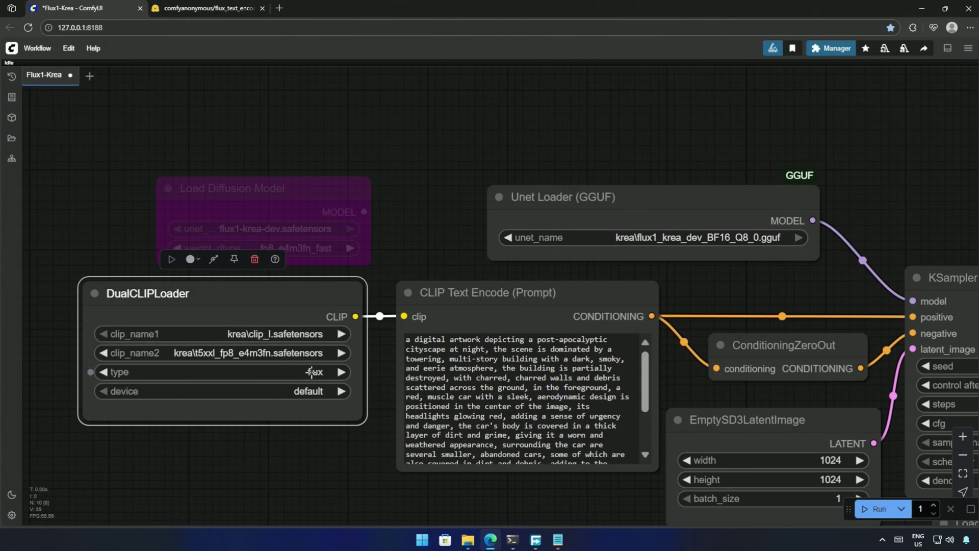
pyautogui.click(285, 204)
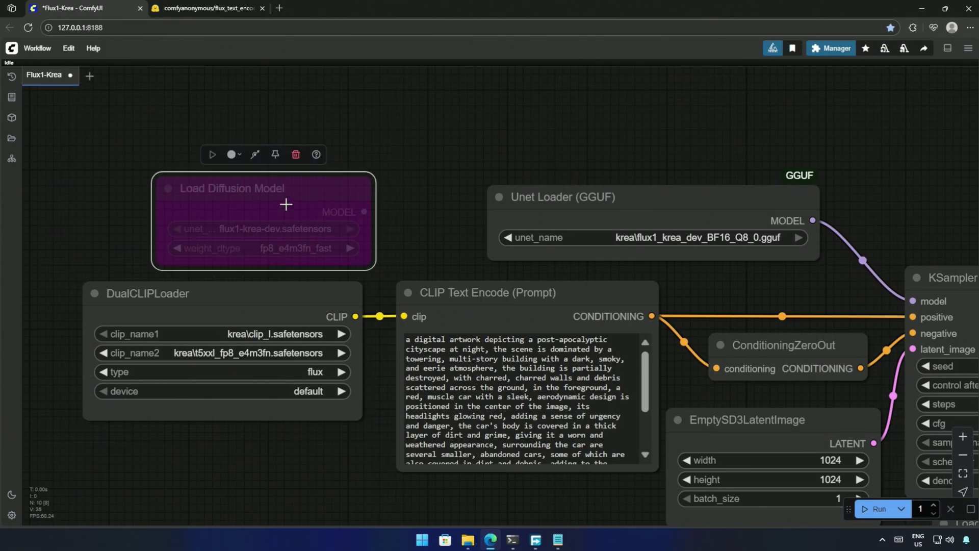
pyautogui.click(255, 155)
pyautogui.click(312, 248)
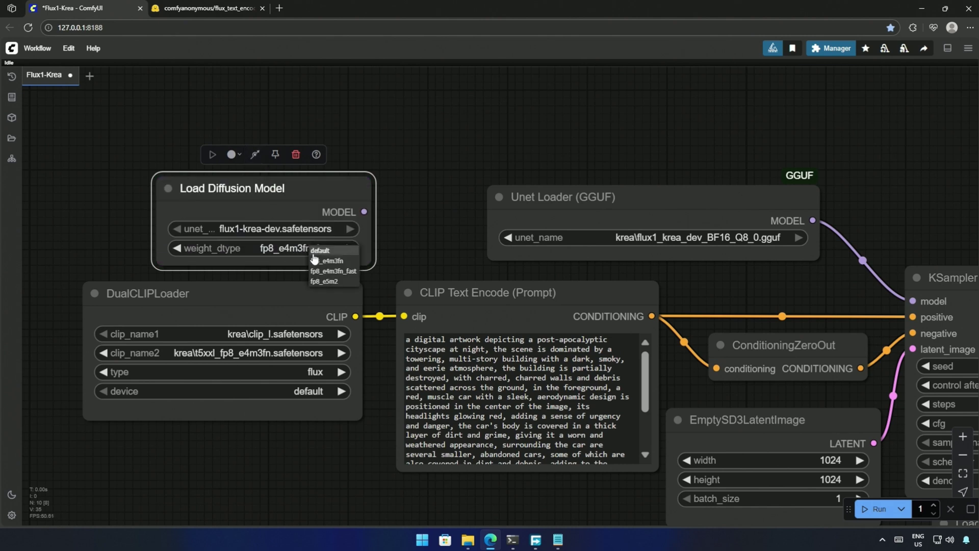
pyautogui.click(334, 271)
pyautogui.hotkey('ctrl', 'b')
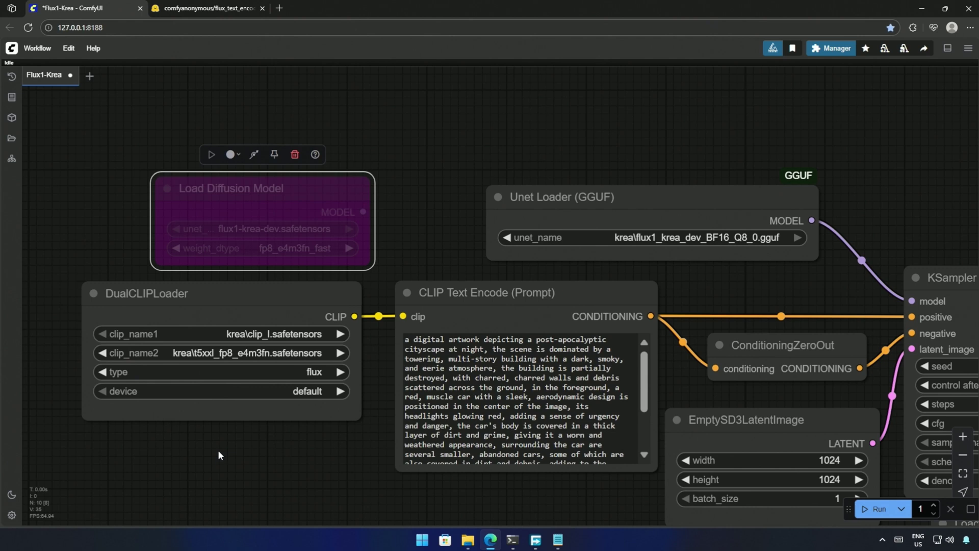
# - Review the VAE Decode and Load VAE nodes, checking the ae.safetensors VAE, then view the whole graph
pyautogui.scroll(2, 520, 129)
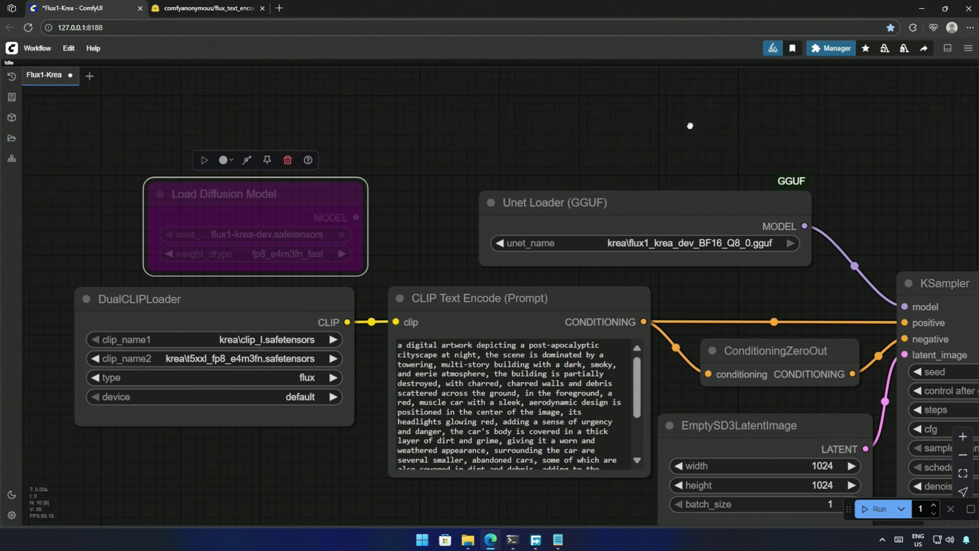
pyautogui.scroll(1, 562, 249)
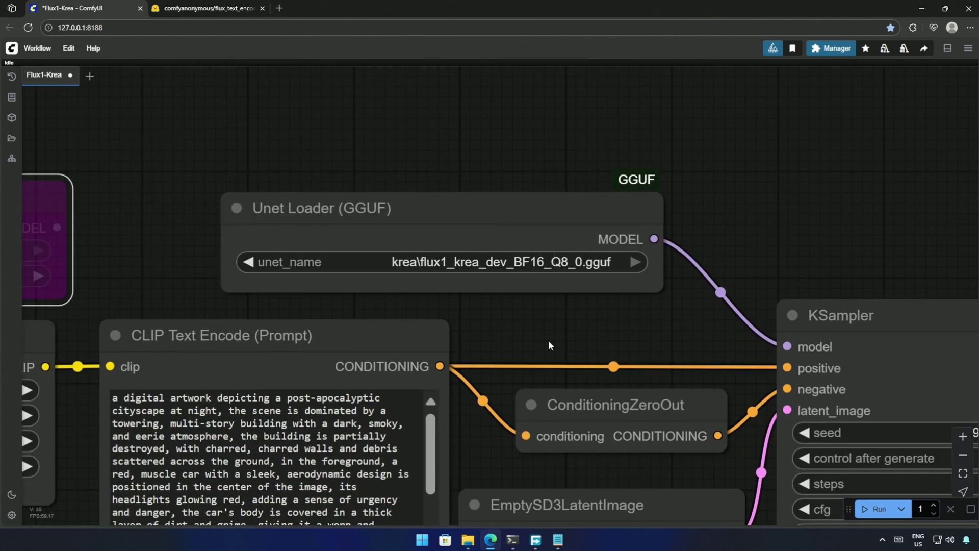
pyautogui.scroll(-3, 547, 334)
pyautogui.scroll(-2, 547, 332)
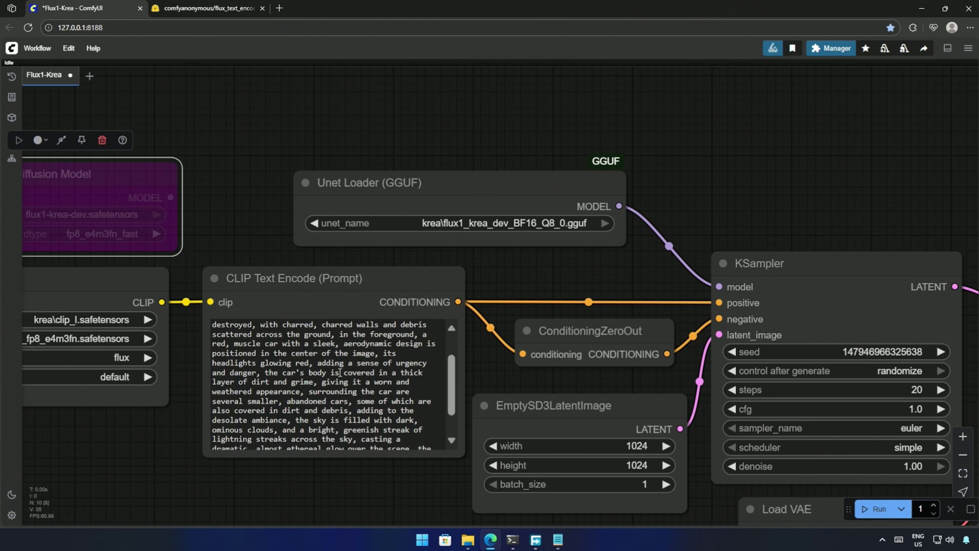
pyautogui.moveTo(514, 296); pyautogui.dragTo(408, 189)
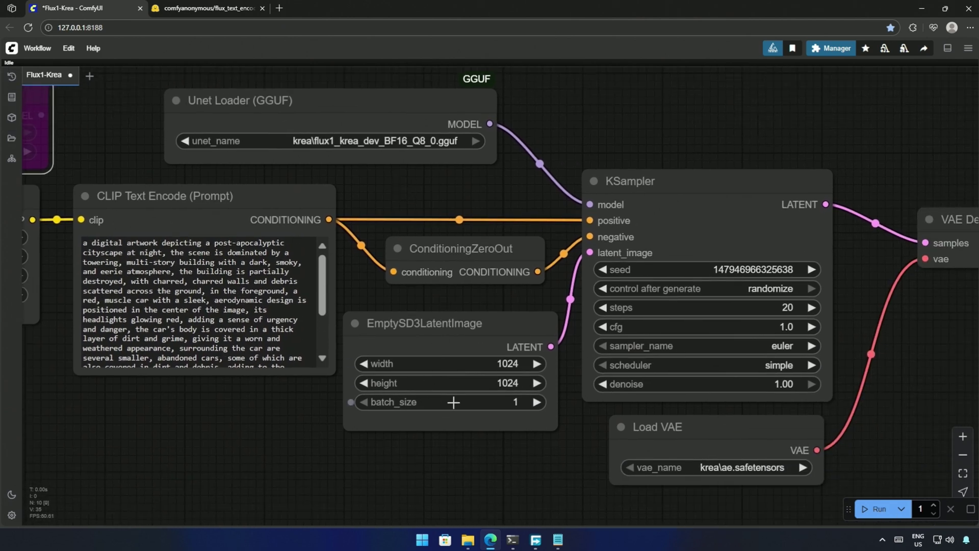
pyautogui.moveTo(634, 466); pyautogui.dragTo(479, 437)
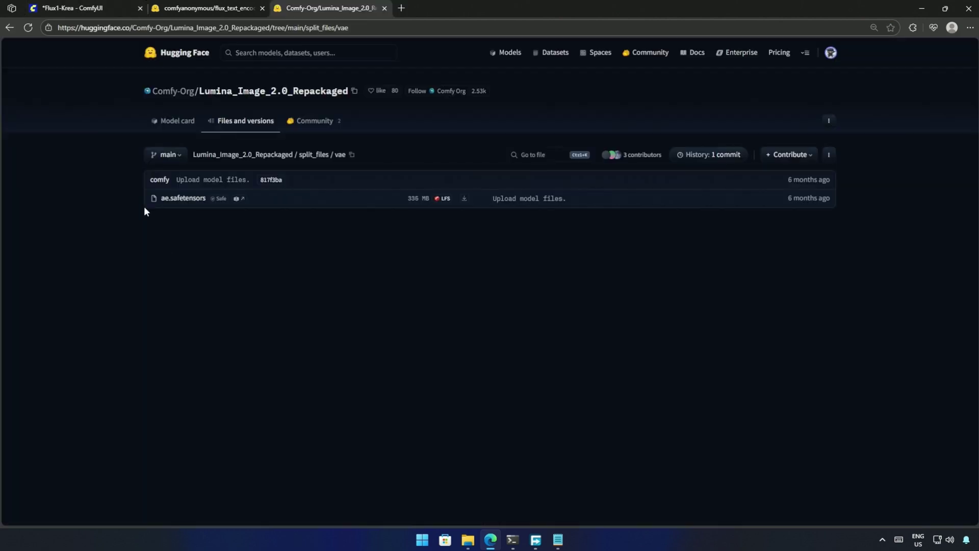
pyautogui.moveTo(145, 210); pyautogui.dragTo(266, 206)
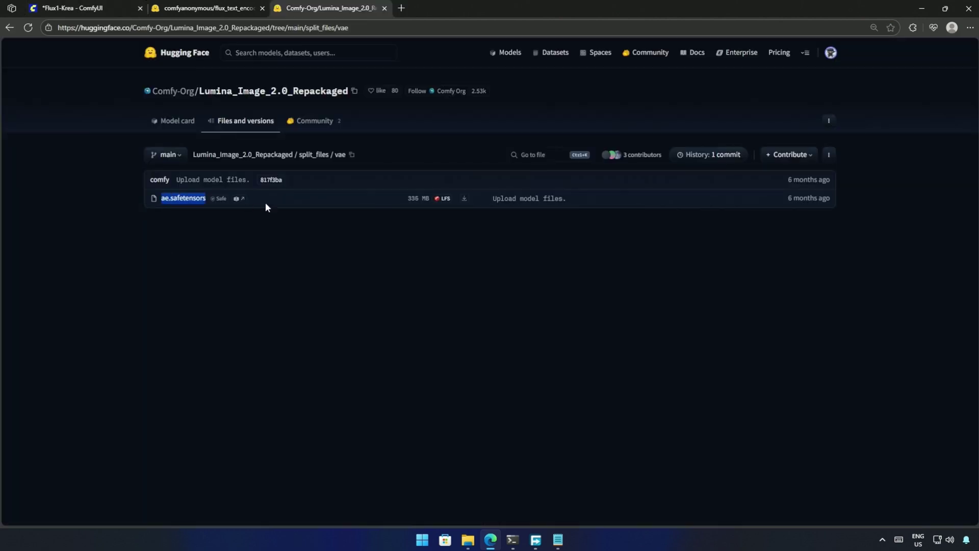
pyautogui.click(243, 279)
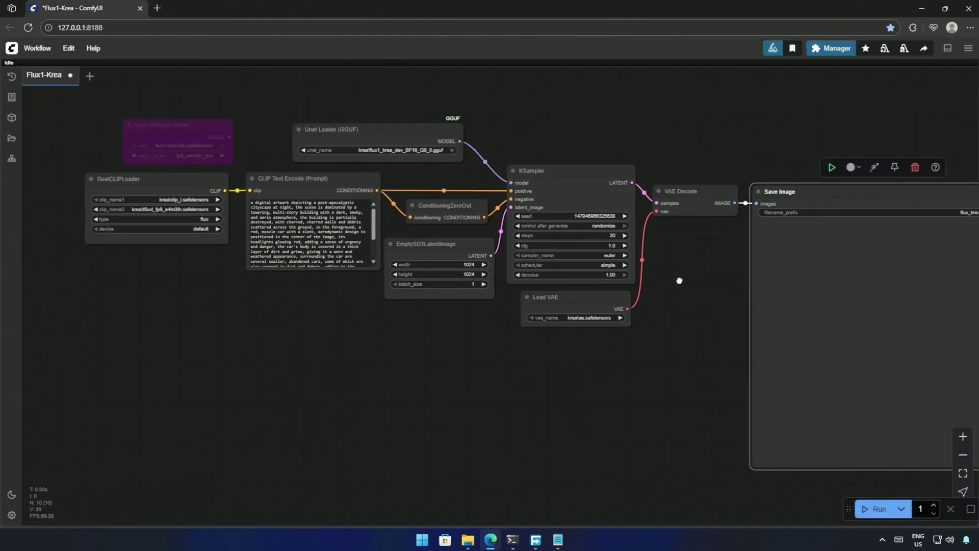
pyautogui.moveTo(678, 280); pyautogui.dragTo(601, 293)
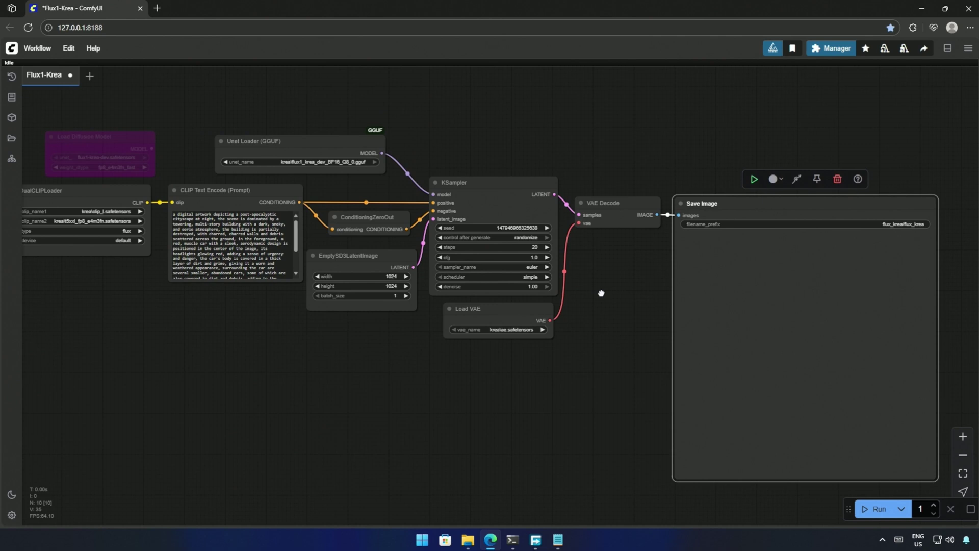
# - Run the workflow, follow progress in the terminal, and open the post-apocalyptic car image in its own tab
pyautogui.click(876, 508)
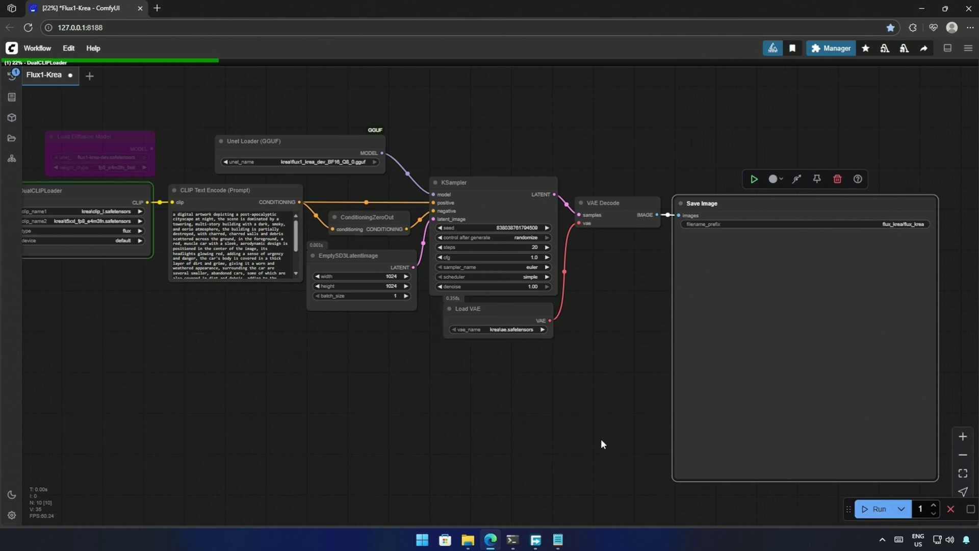
pyautogui.click(512, 540)
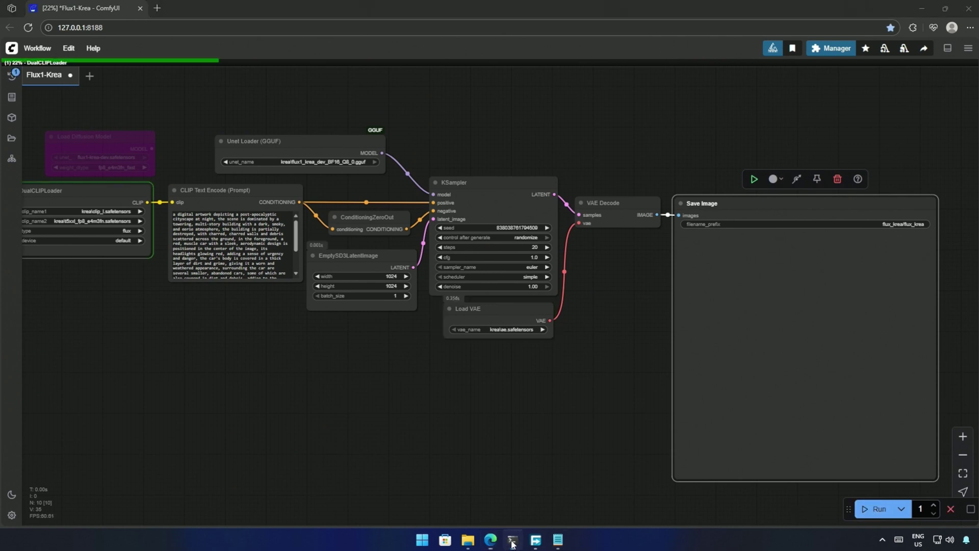
pyautogui.moveTo(505, 86); pyautogui.dragTo(440, 104)
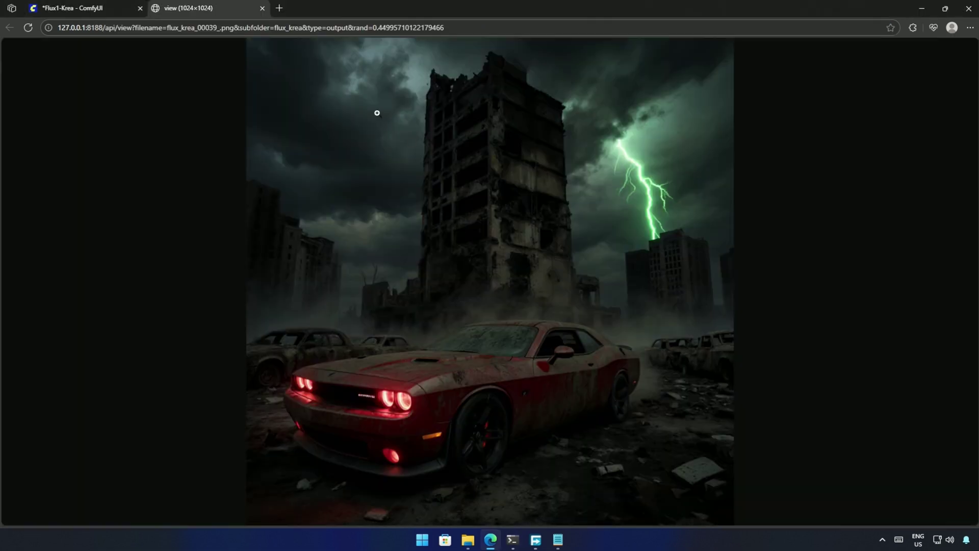
pyautogui.click(491, 402)
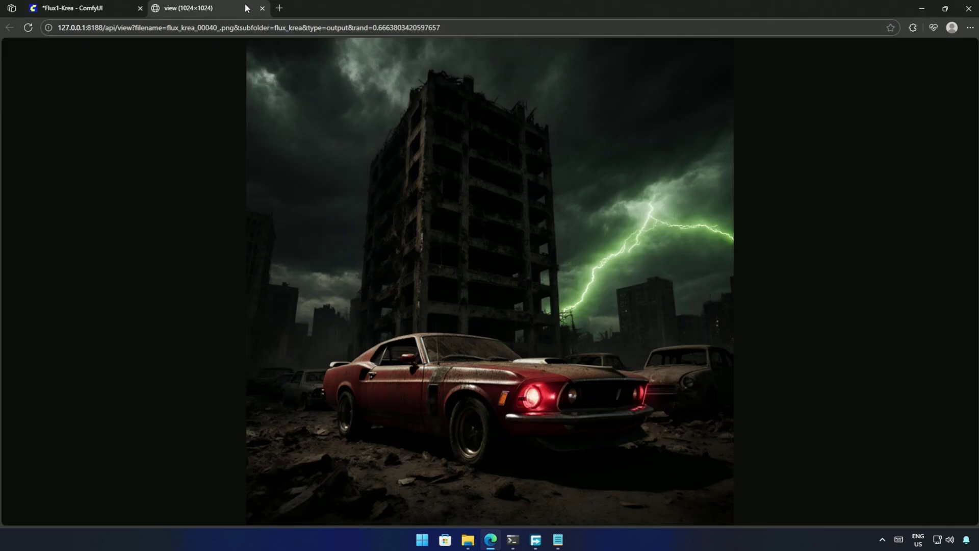
pyautogui.click(719, 369)
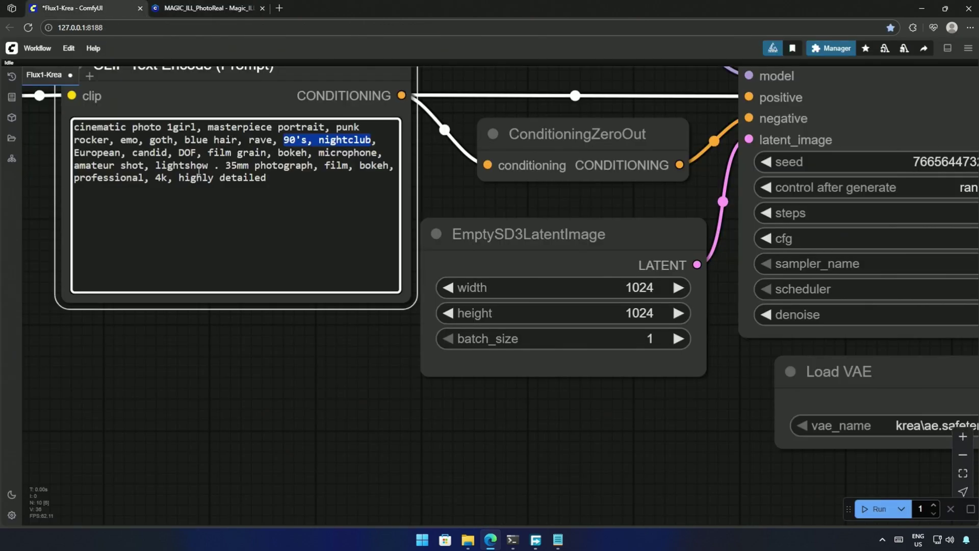
# - Select the lightshow and 35mm photograph phrases in the nightclub prompt
pyautogui.click(158, 166)
pyautogui.moveTo(162, 166); pyautogui.dragTo(333, 166)
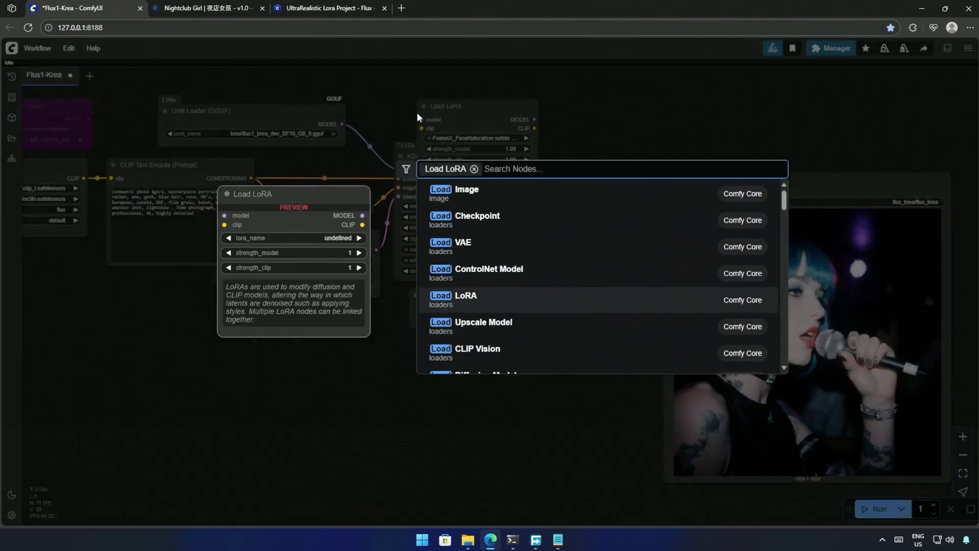
# - Add a Load LoRA node and route MODEL and CLIP through it to the KSampler and text encoder
pyautogui.press('Return')
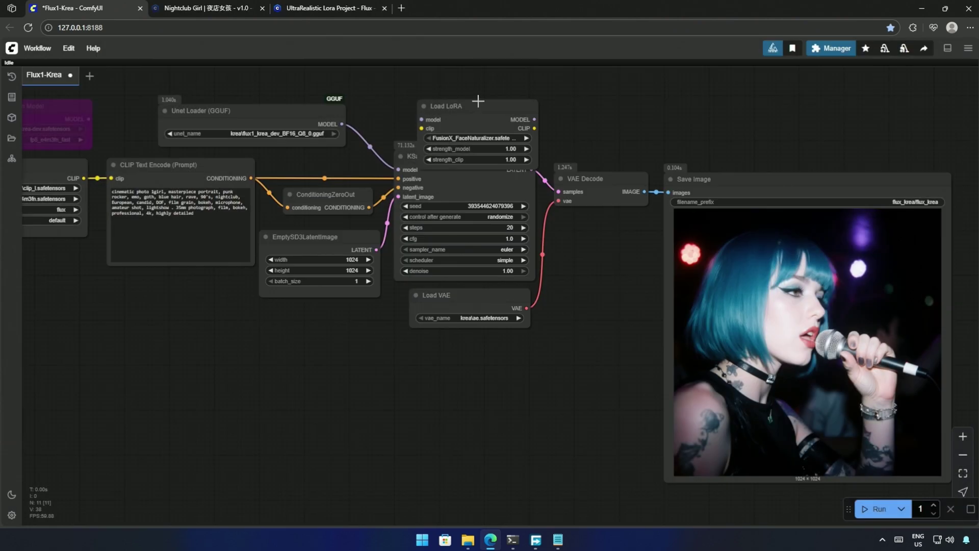
pyautogui.moveTo(478, 101); pyautogui.dragTo(443, 79)
pyautogui.scroll(3, 577, 225)
pyautogui.moveTo(362, 203); pyautogui.dragTo(210, 141)
pyautogui.moveTo(490, 170); pyautogui.dragTo(356, 173)
pyautogui.moveTo(254, 157); pyautogui.dragTo(308, 190)
pyautogui.moveTo(445, 190); pyautogui.dragTo(466, 273)
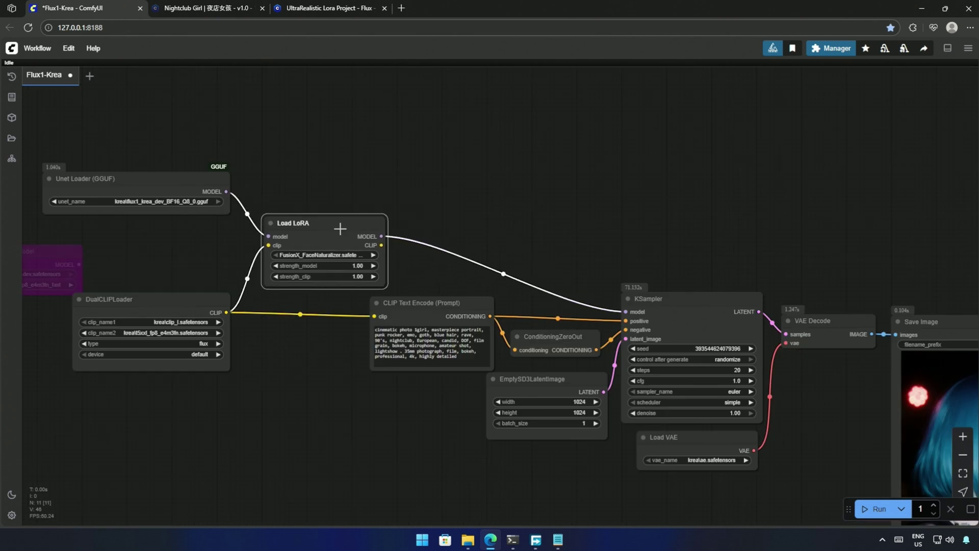
pyautogui.moveTo(331, 225); pyautogui.dragTo(375, 315)
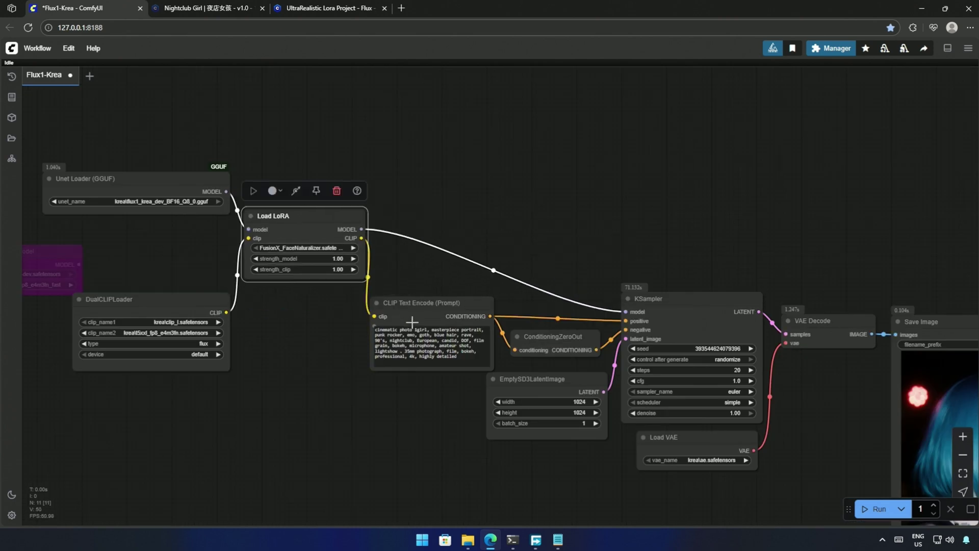
# - Select the ClubVibeGirls_v3 LoRA and generate an image with it
pyautogui.scroll(4, 306, 273)
pyautogui.click(314, 236)
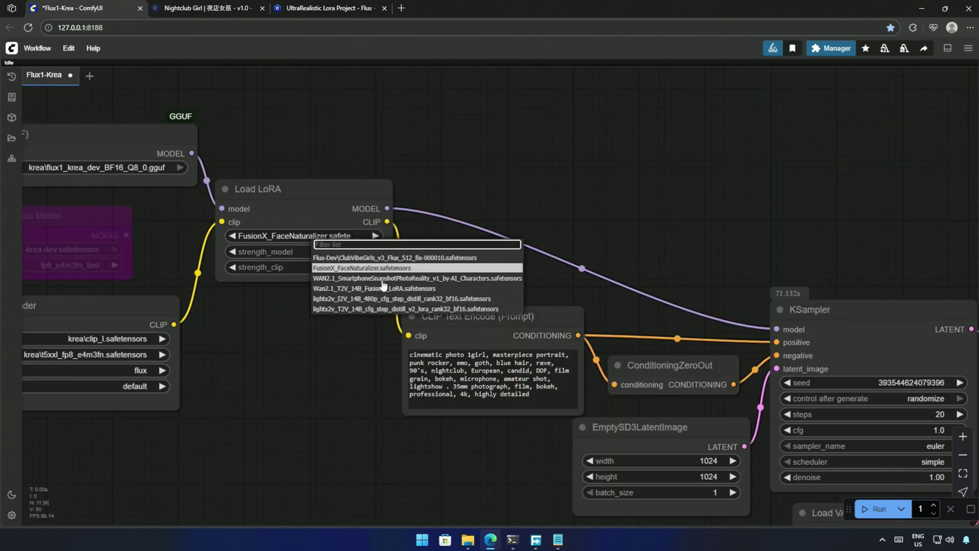
pyautogui.click(393, 257)
pyautogui.moveTo(392, 281); pyautogui.dragTo(464, 283)
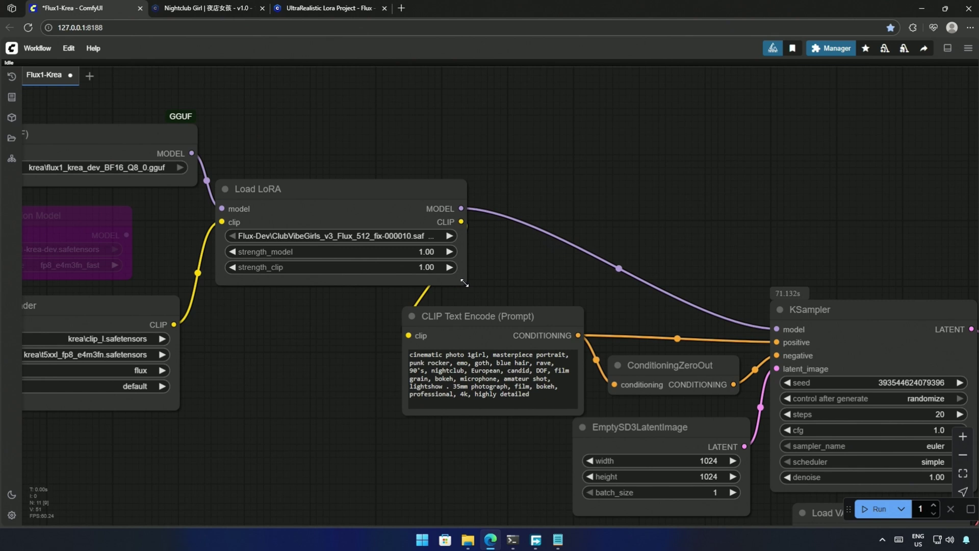
pyautogui.scroll(-4, 464, 282)
pyautogui.click(874, 508)
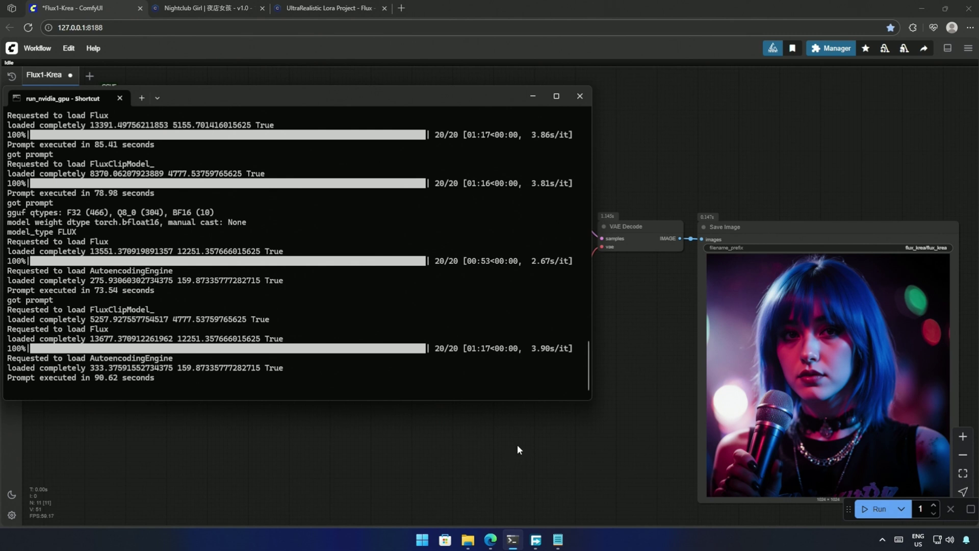
# - Download the Alice In Wonderland LoRA AliceFlux-000009.safetensors from Civitai
pyautogui.click(518, 443)
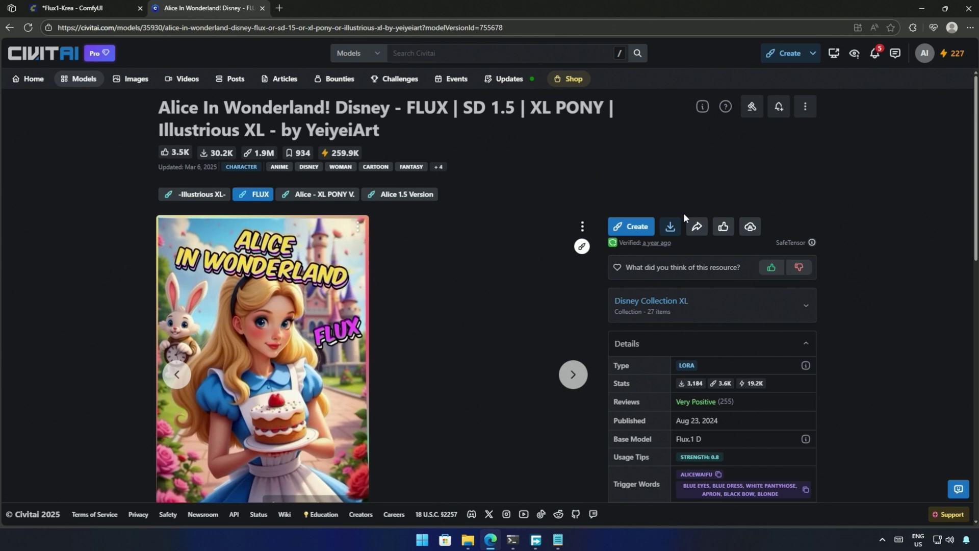
pyautogui.click(667, 227)
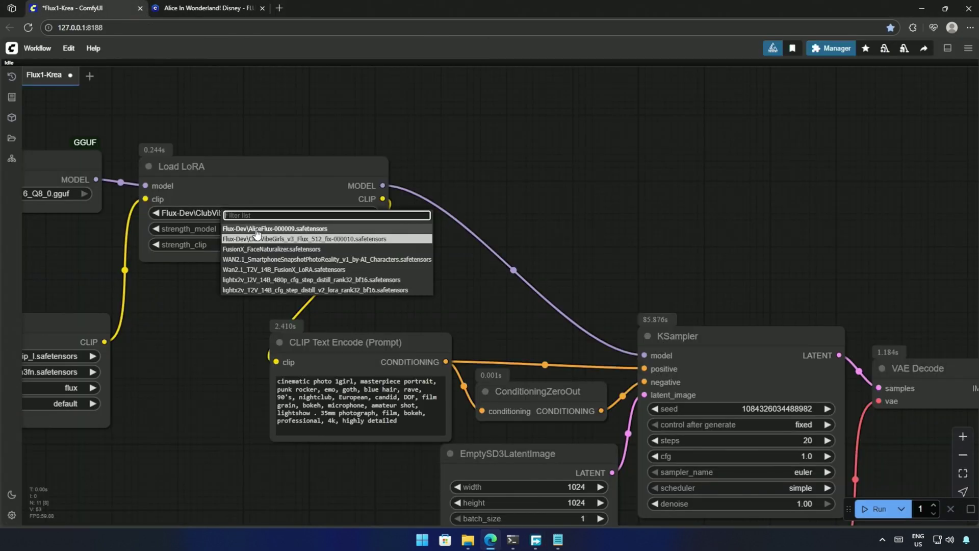
# - Switch the LoRA to AliceFlux-000009, paste its trigger words, delete 'blonde', and generate
pyautogui.click(255, 230)
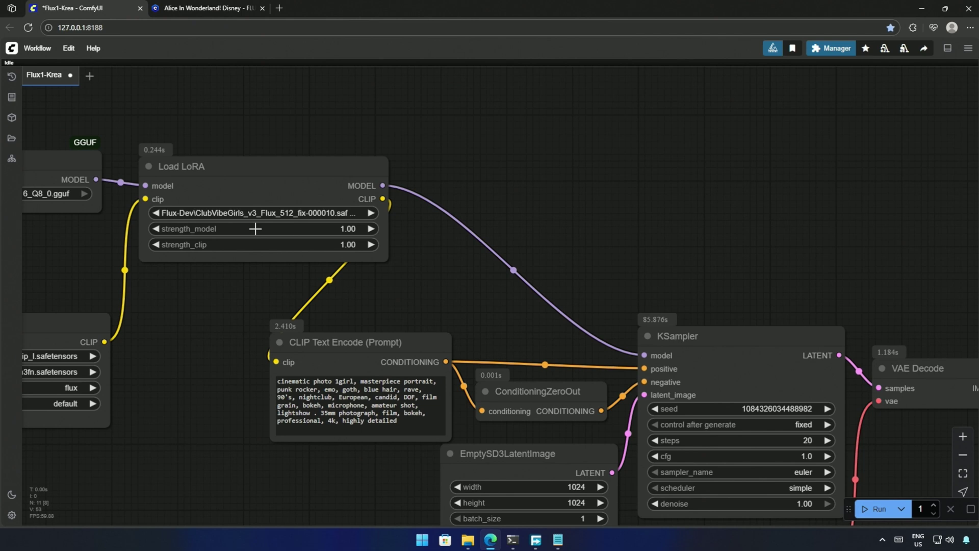
pyautogui.scroll(3, 355, 413)
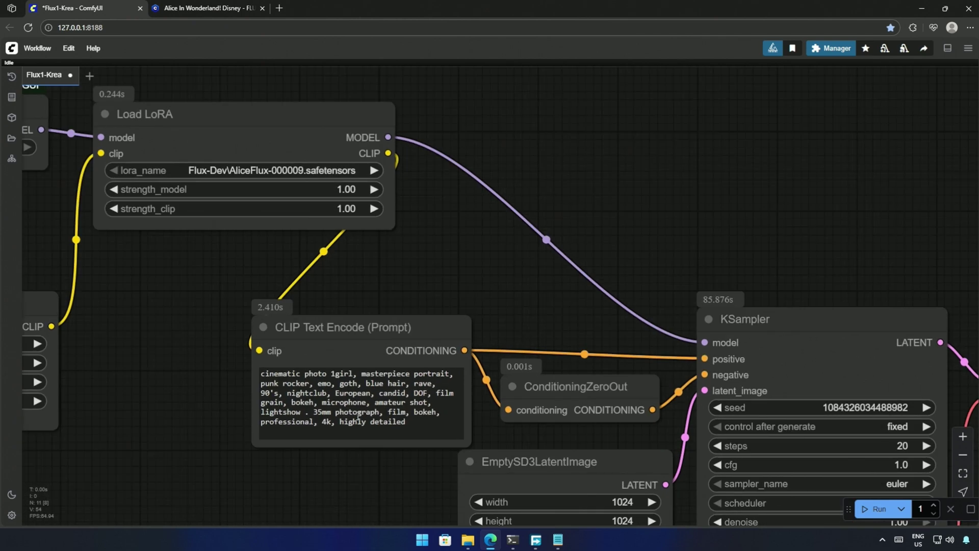
pyautogui.click(357, 381)
pyautogui.write('blue eyes, blue dress, white pantyhose, apron, black bow, blonde,')
pyautogui.hotkey('ctrl', 'BackSpace')
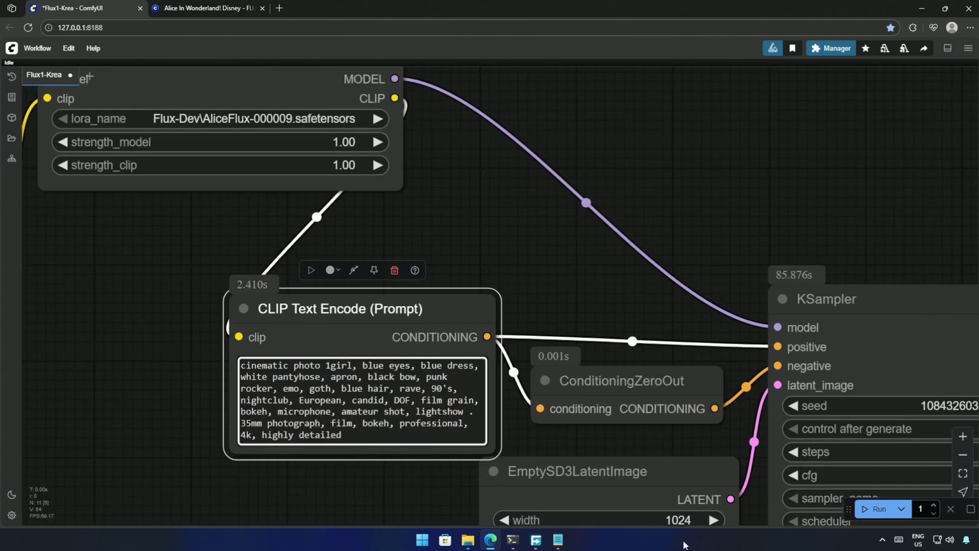
pyautogui.click(874, 508)
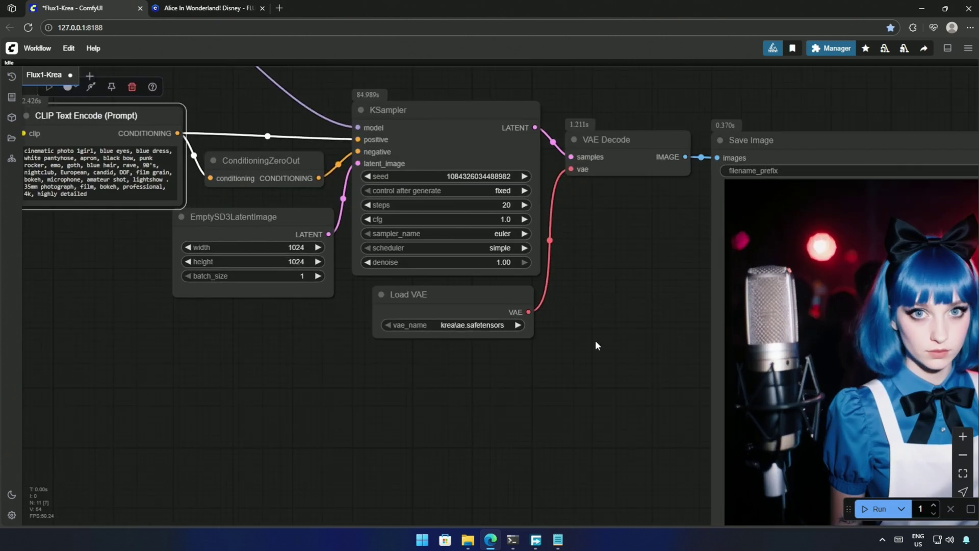
# - Pan and zoom the canvas to view the Alice-dress output and more of the workflow
pyautogui.moveTo(596, 341); pyautogui.dragTo(291, 290)
pyautogui.scroll(3, 296, 293)
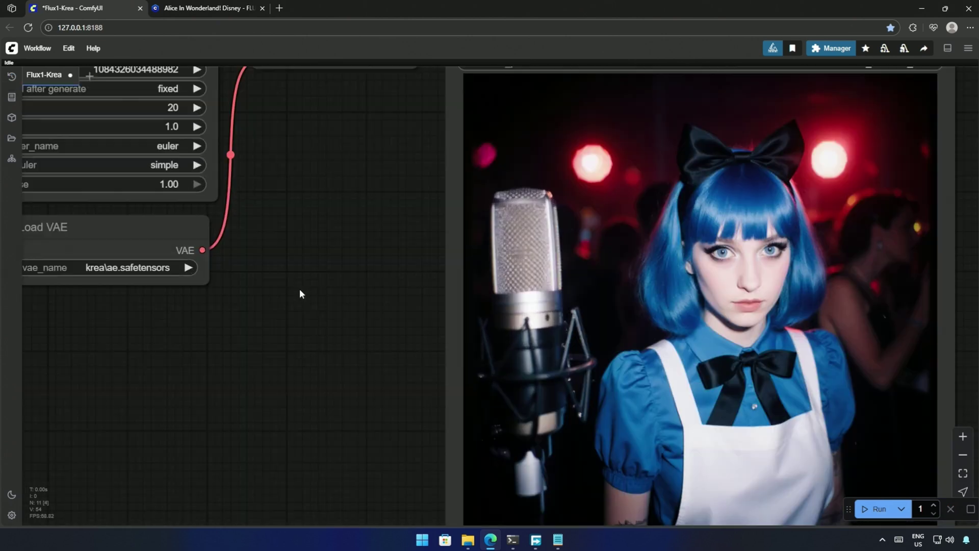
pyautogui.scroll(-2, 326, 294)
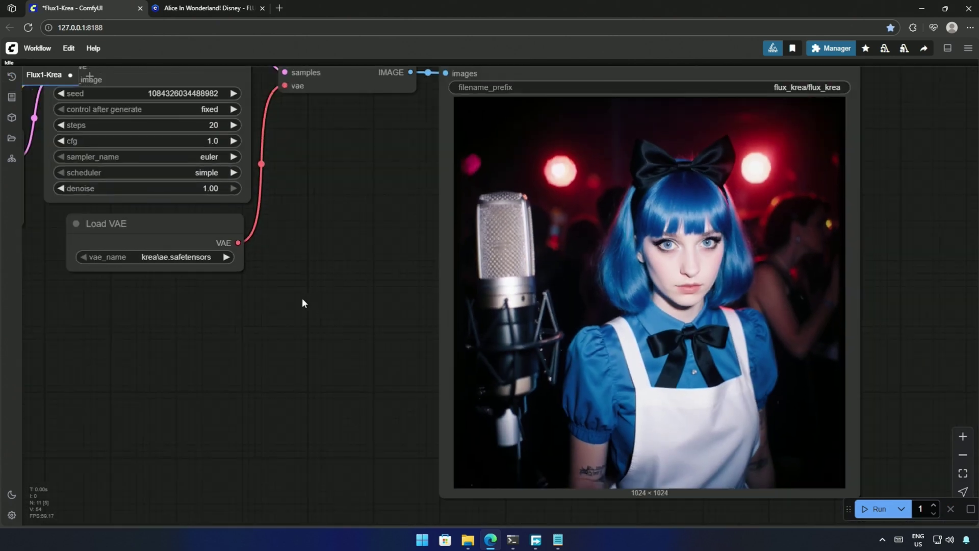
pyautogui.scroll(-1, 299, 300)
pyautogui.moveTo(300, 301); pyautogui.dragTo(396, 337)
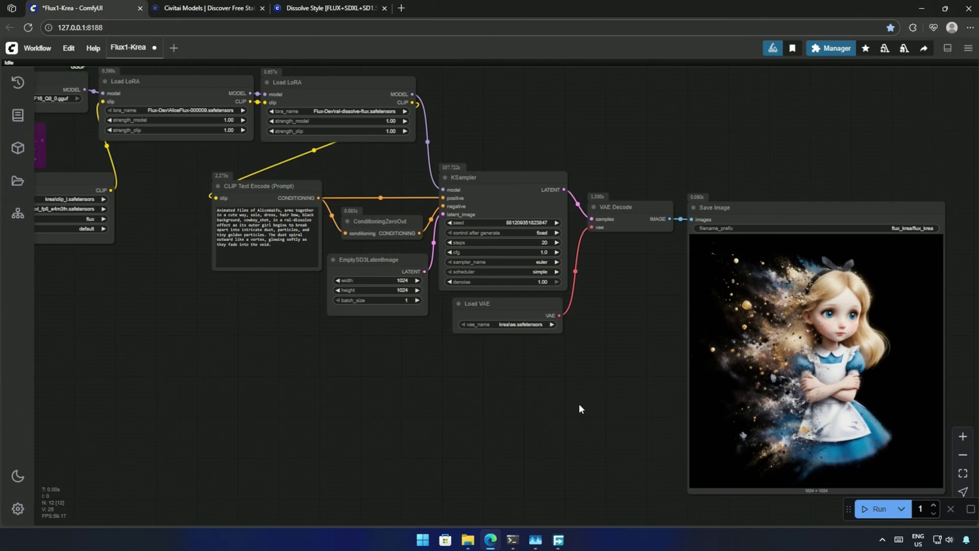
# - Pan and zoom the canvas to show the LoRA nodes and the dissolving-Alice preview
pyautogui.scroll(2, 579, 403)
pyautogui.moveTo(590, 400); pyautogui.dragTo(380, 374)
pyautogui.scroll(2, 442, 369)
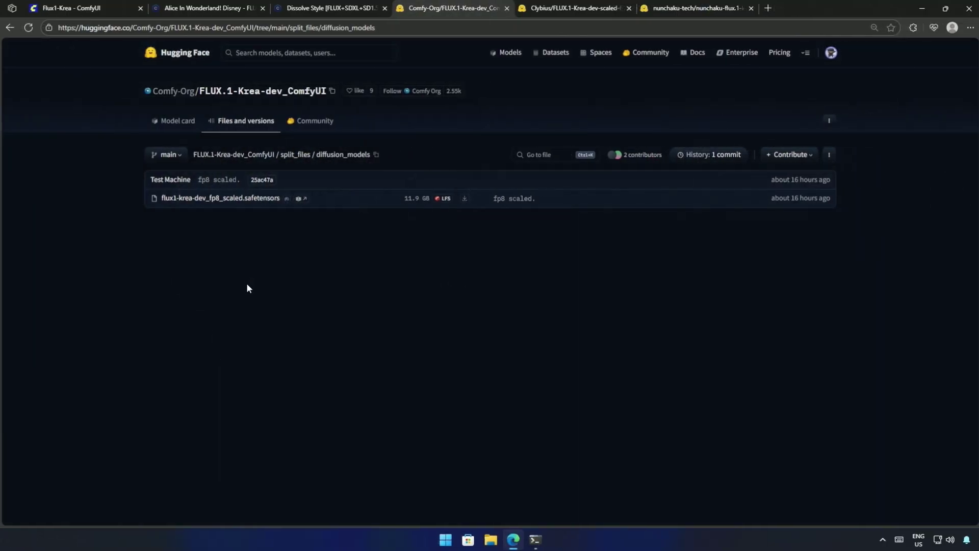
# - Download flux1-krea-dev_fp8_scaled.safetensors from Comfy-Org's FLUX.1-Krea-dev diffusion_models folder
pyautogui.moveTo(121, 206); pyautogui.dragTo(462, 197)
pyautogui.click(437, 268)
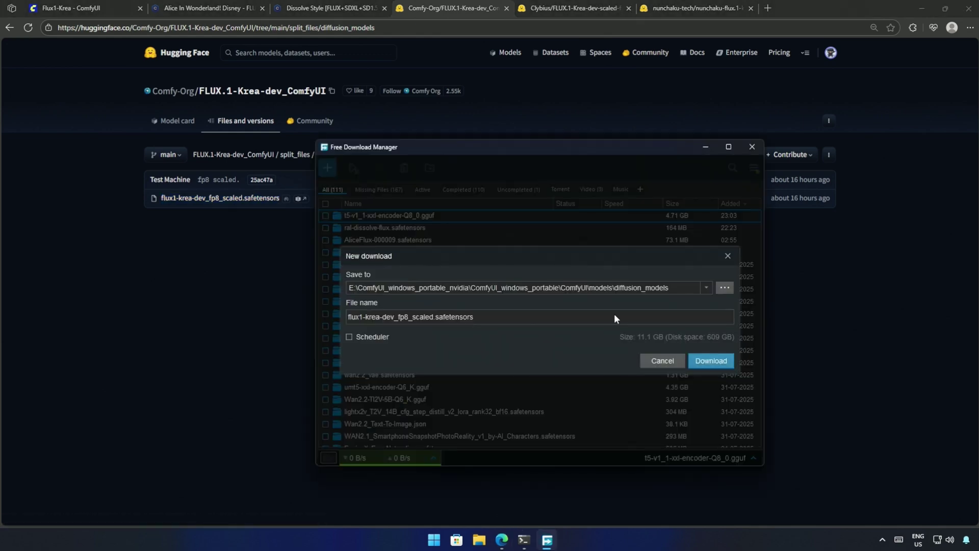
pyautogui.click(572, 8)
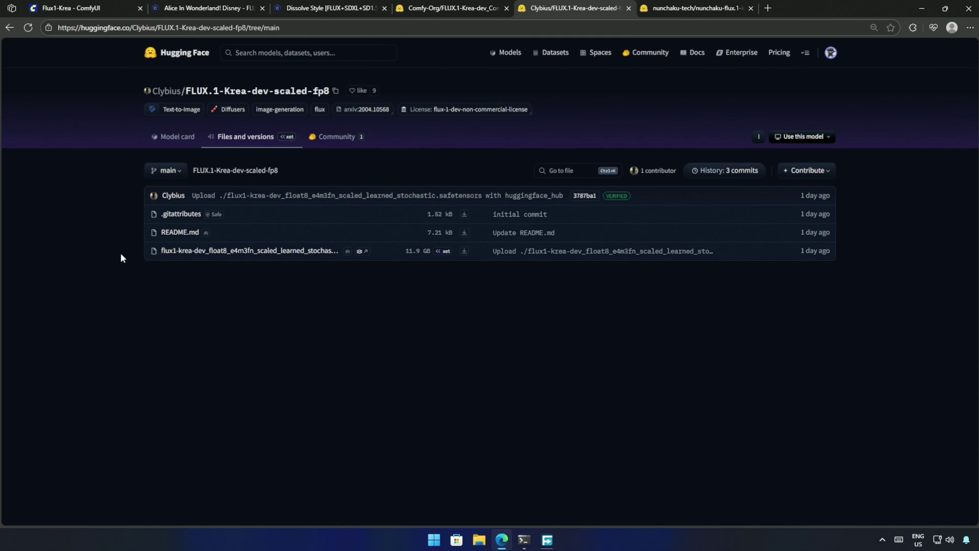
# - Copy the float8_e4m3fn_scaled_learned_stochastic file name, then open ComfyUI's unet_name model list
pyautogui.moveTo(120, 253); pyautogui.dragTo(329, 255)
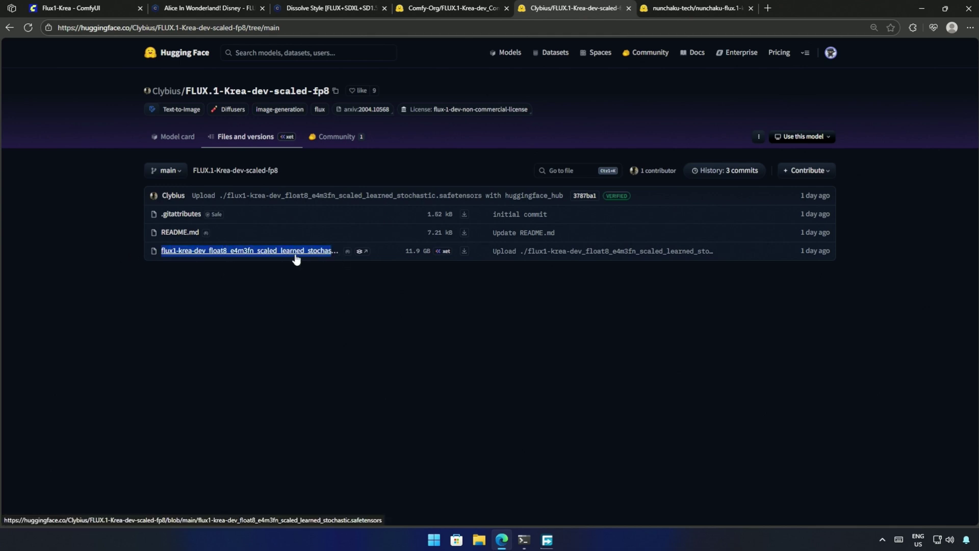
pyautogui.click(296, 259)
pyautogui.moveTo(513, 169); pyautogui.dragTo(310, 174)
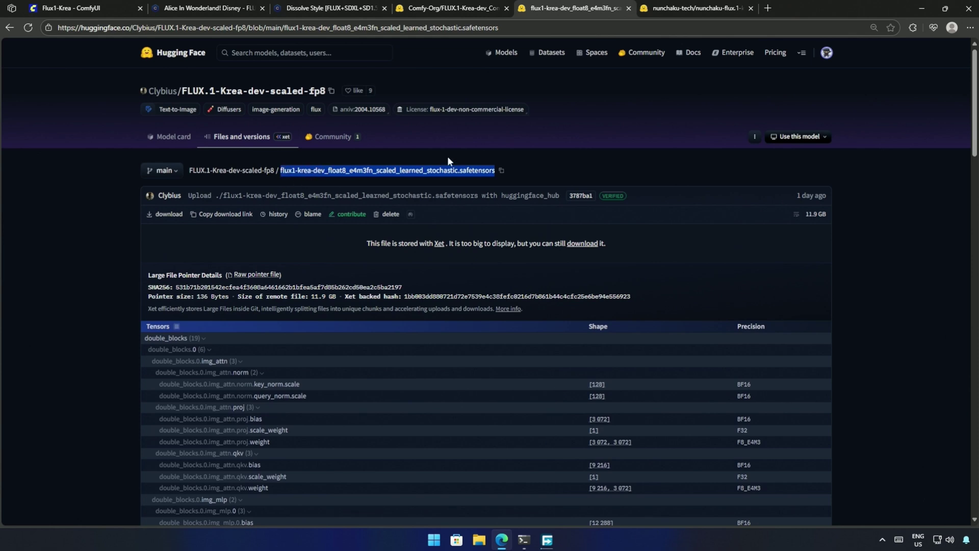
pyautogui.hotkey('ctrl', '1')
pyautogui.click(336, 281)
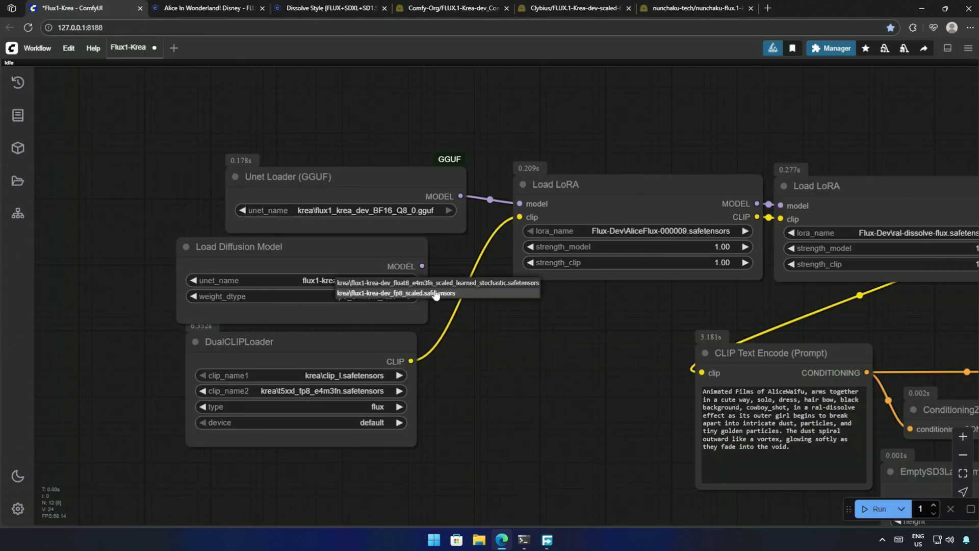
# - Load the Krea fp8_scaled model with weight_dtype set to default
pyautogui.click(404, 293)
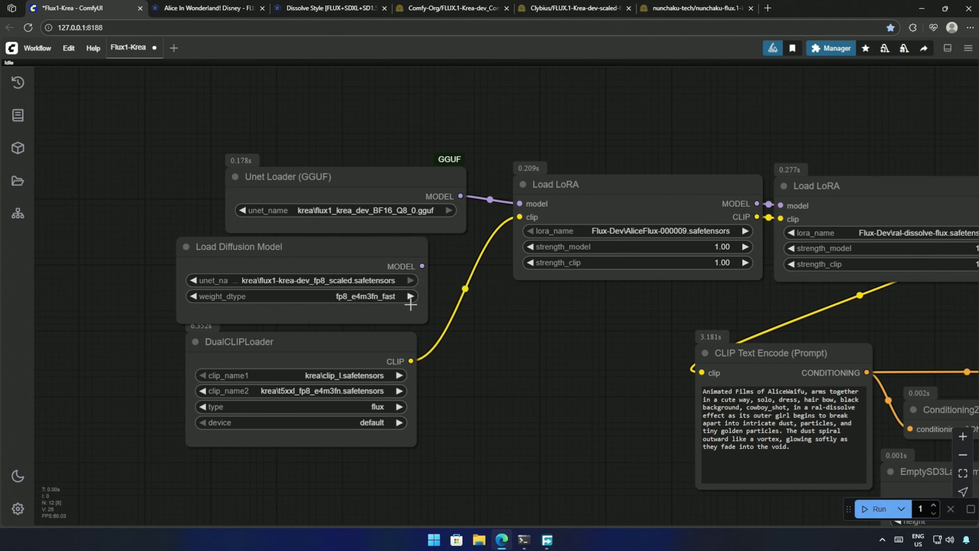
pyautogui.click(389, 298)
pyautogui.click(396, 298)
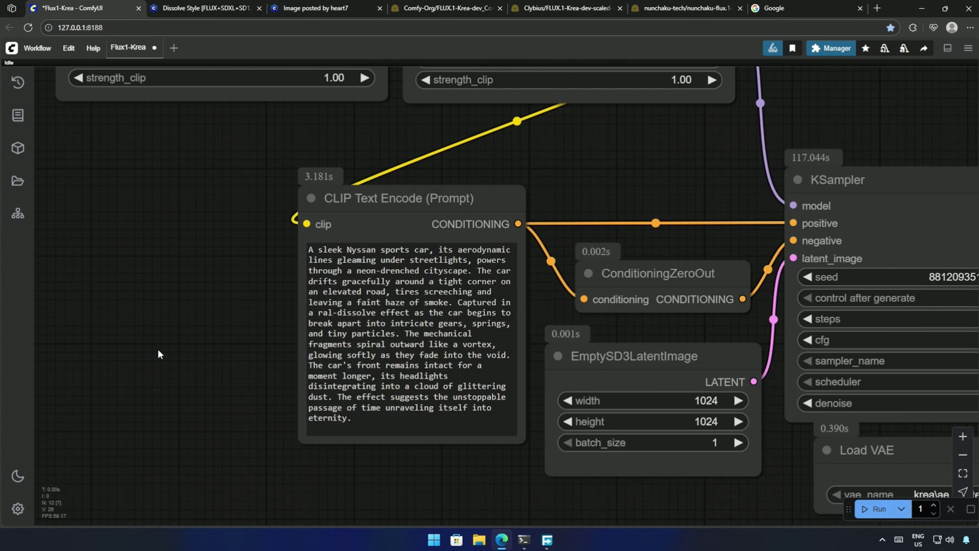
# - Connect the diffusion model's MODEL output to the first Load LoRA and render the sports-car prompt
pyautogui.scroll(-5, 158, 349)
pyautogui.moveTo(173, 197); pyautogui.dragTo(179, 216)
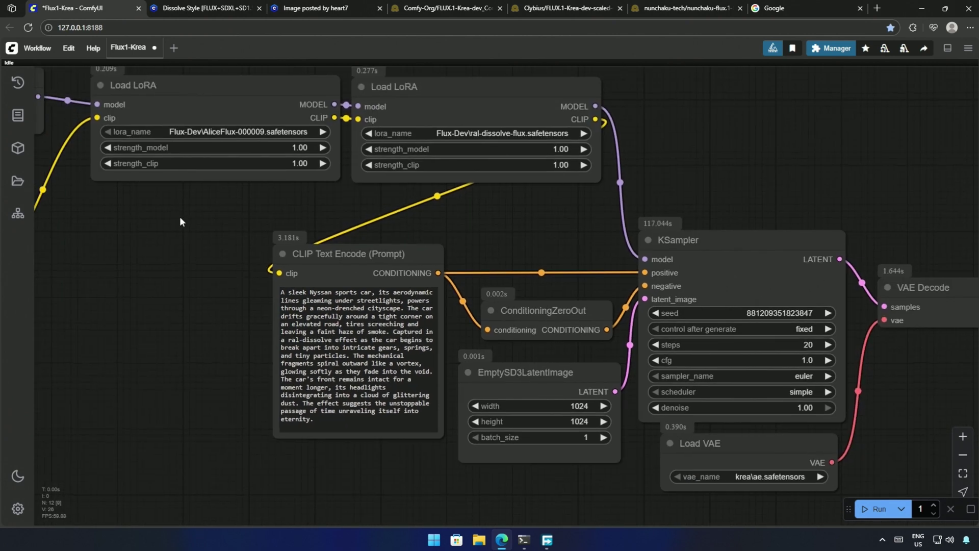
pyautogui.scroll(-2, 180, 219)
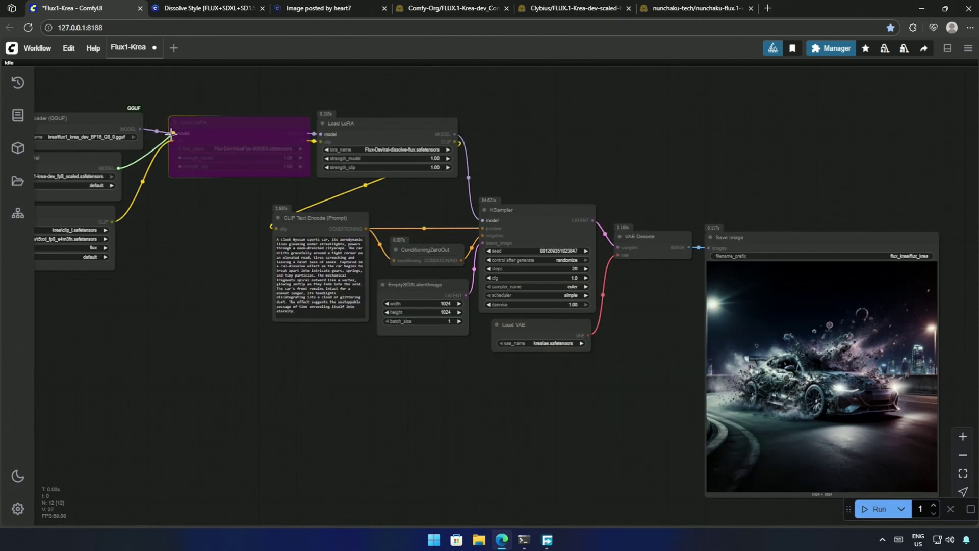
pyautogui.moveTo(172, 133); pyautogui.dragTo(172, 134)
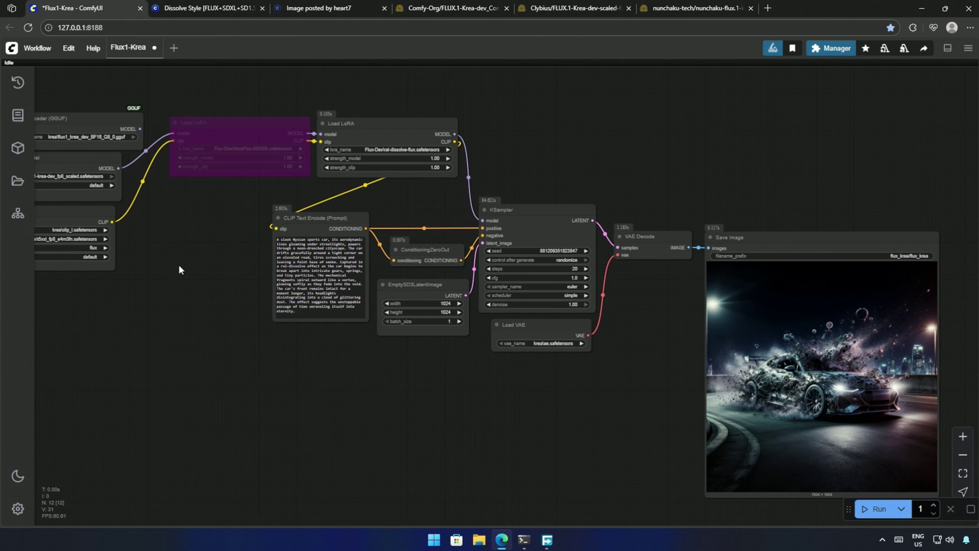
pyautogui.click(875, 508)
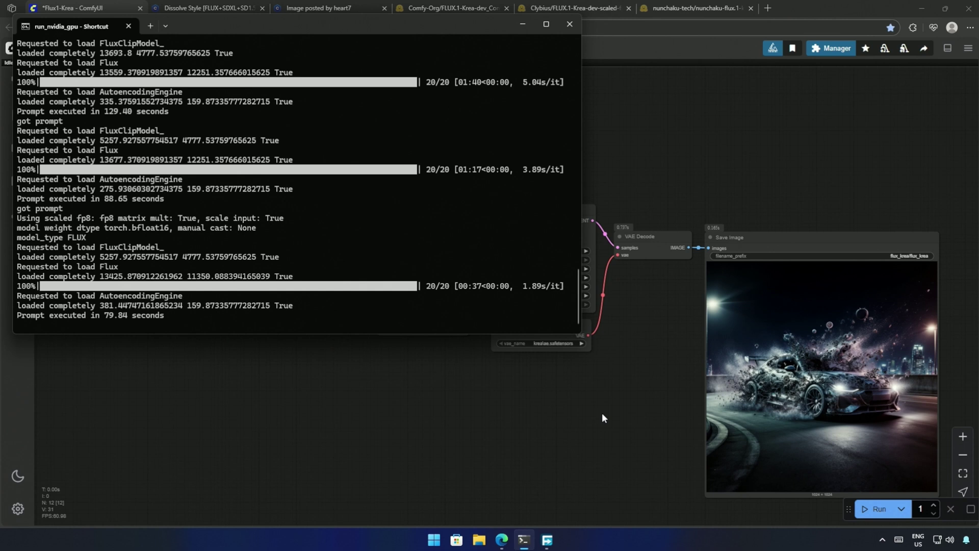
# - Highlight flux1-dev-Q8_0.gguf and Kijai's flux1-dev-fp8.safetensors with their sizes on Hugging Face
pyautogui.moveTo(369, 417); pyautogui.dragTo(382, 421)
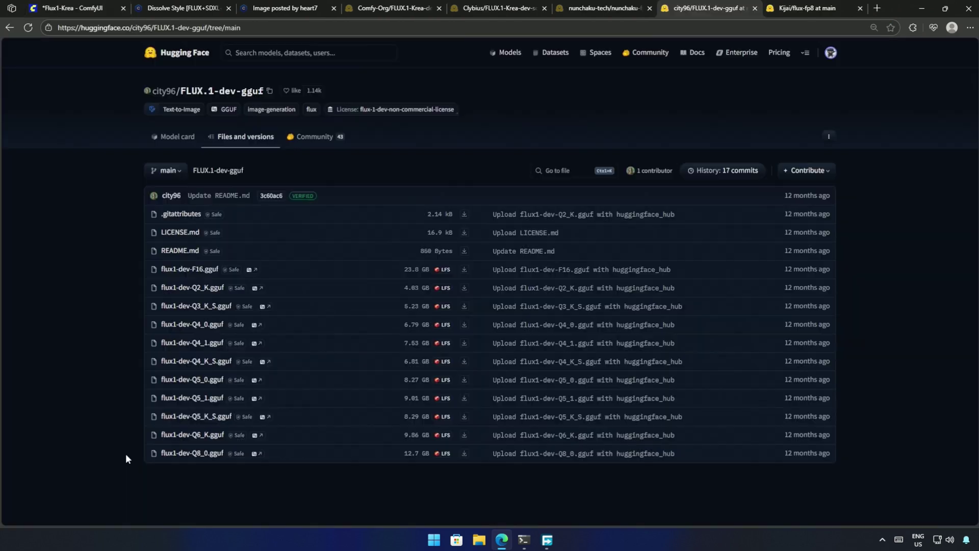
pyautogui.moveTo(125, 454); pyautogui.dragTo(468, 460)
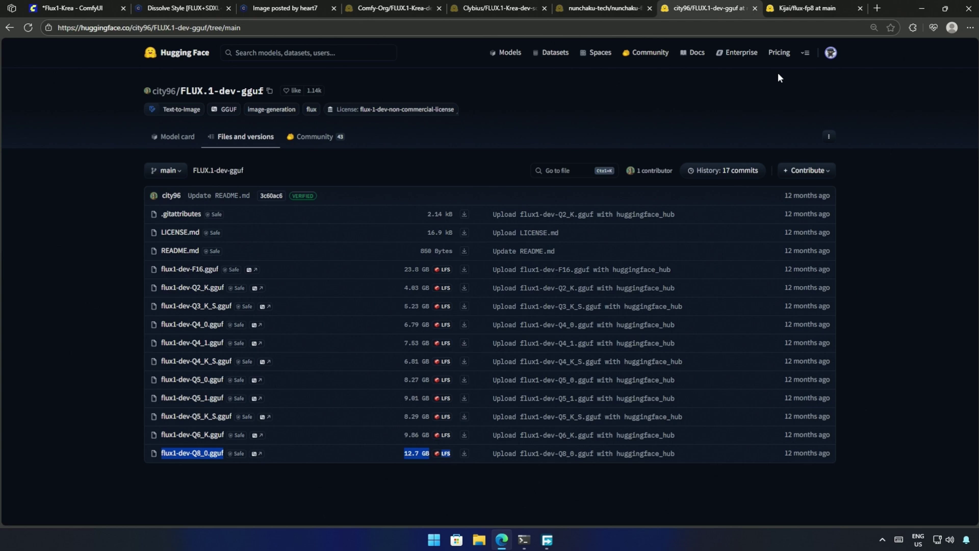
pyautogui.click(795, 11)
pyautogui.moveTo(104, 304); pyautogui.dragTo(518, 306)
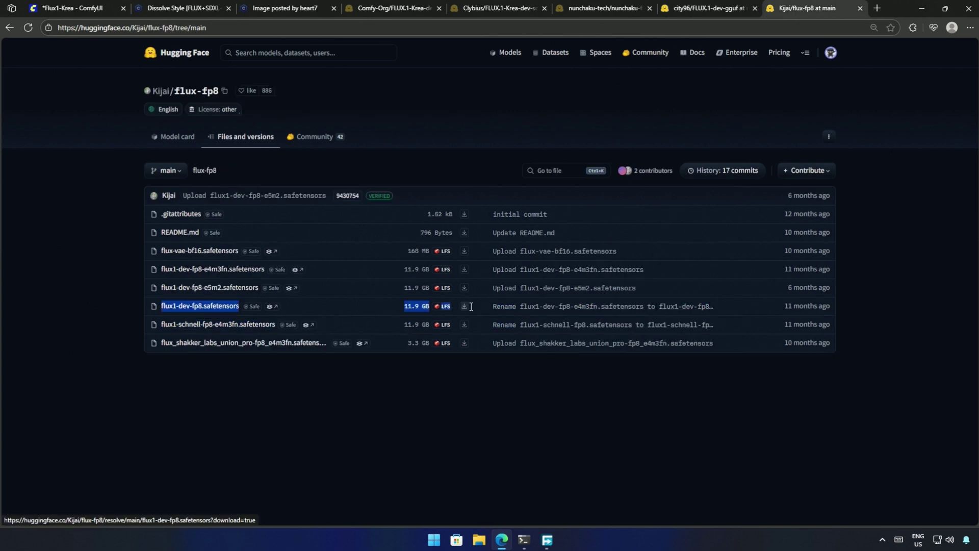
pyautogui.hotkey('ctrl', '1')
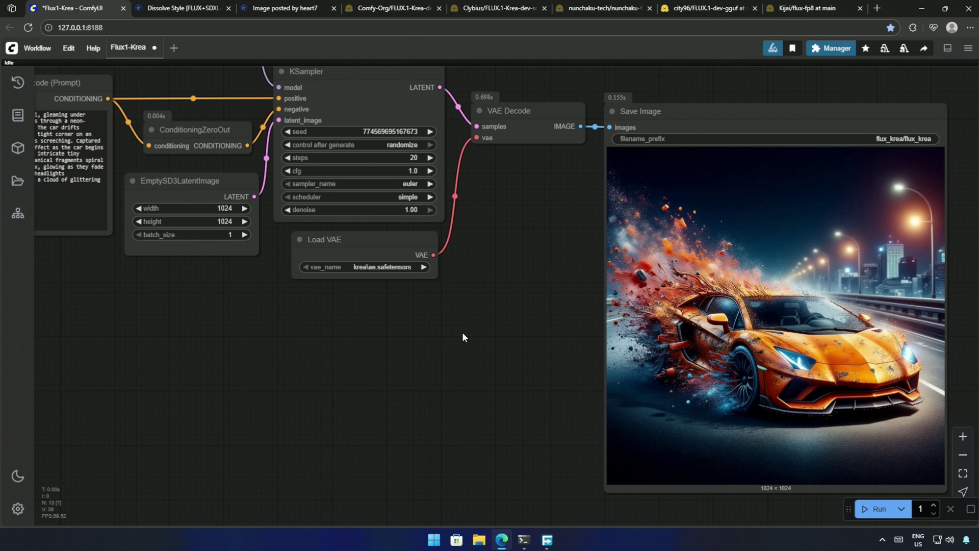
# - Zoom in on the orange sports-car render, then pan back to the sampler, decode and save nodes
pyautogui.scroll(3, 476, 357)
pyautogui.moveTo(476, 357); pyautogui.dragTo(389, 344)
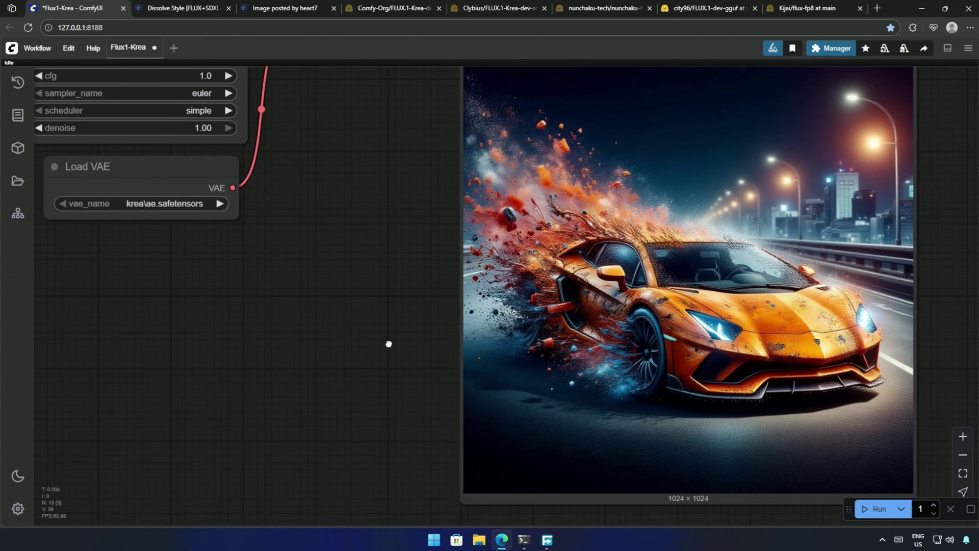
pyautogui.scroll(-3, 389, 344)
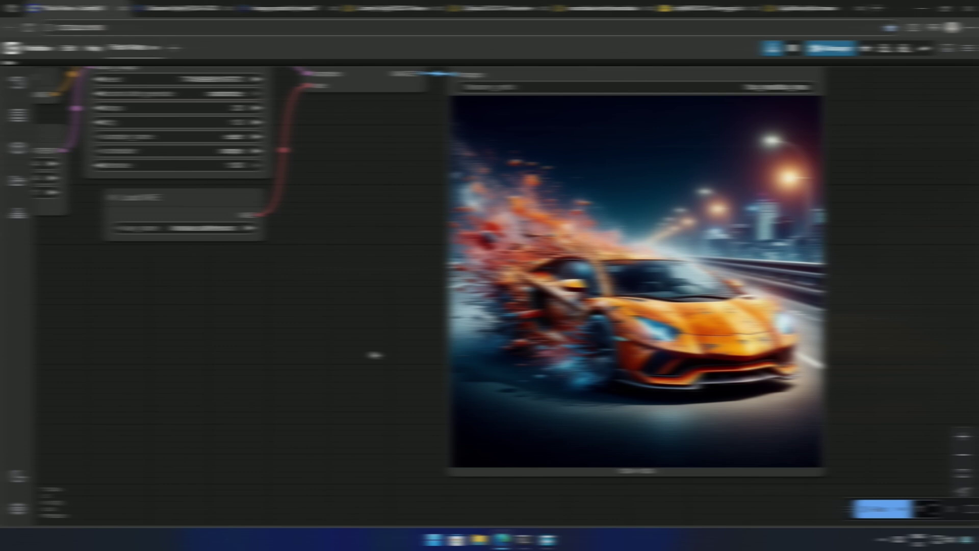
pyautogui.moveTo(263, 311); pyautogui.dragTo(434, 382)
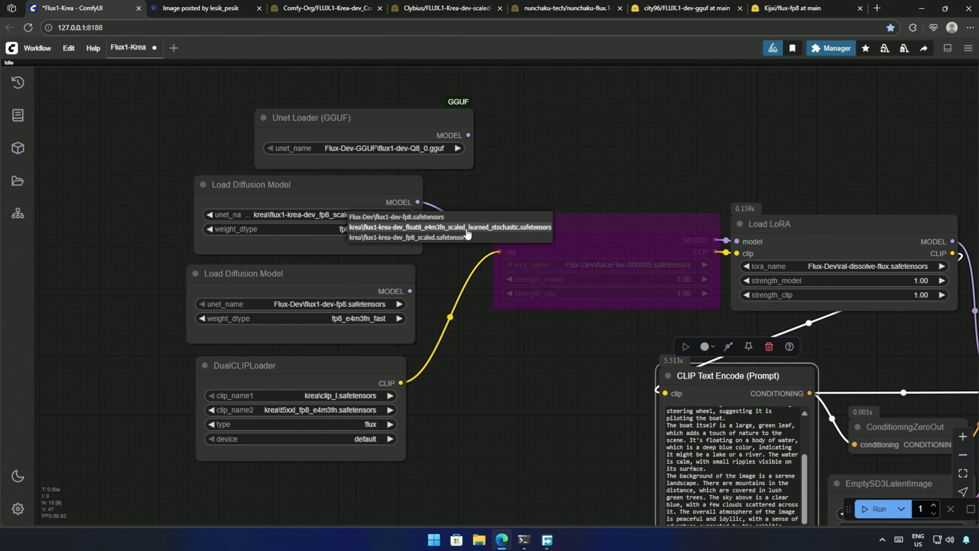
# - Switch the diffusion loader to the Krea float8 scaled stochastic file and start a render
pyautogui.click(432, 228)
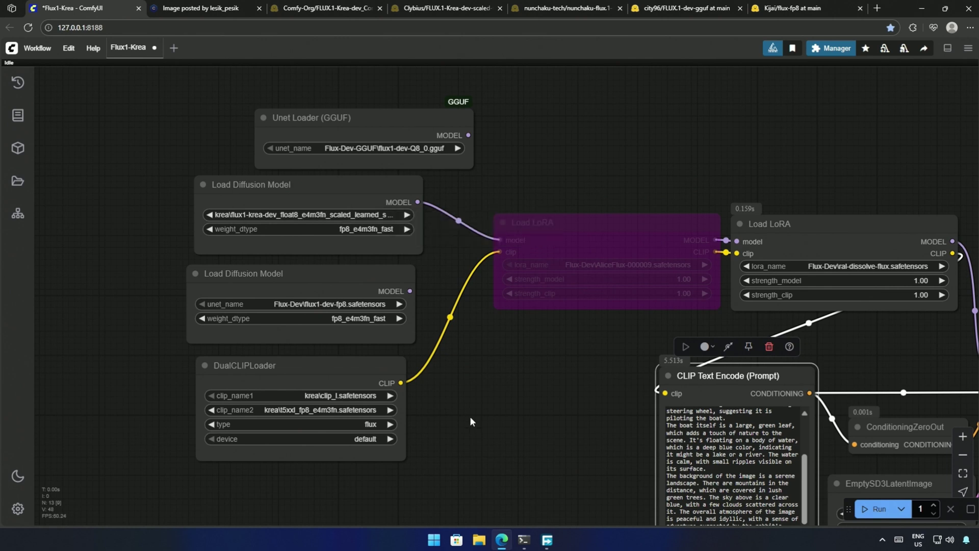
pyautogui.scroll(-3, 509, 407)
pyautogui.click(878, 509)
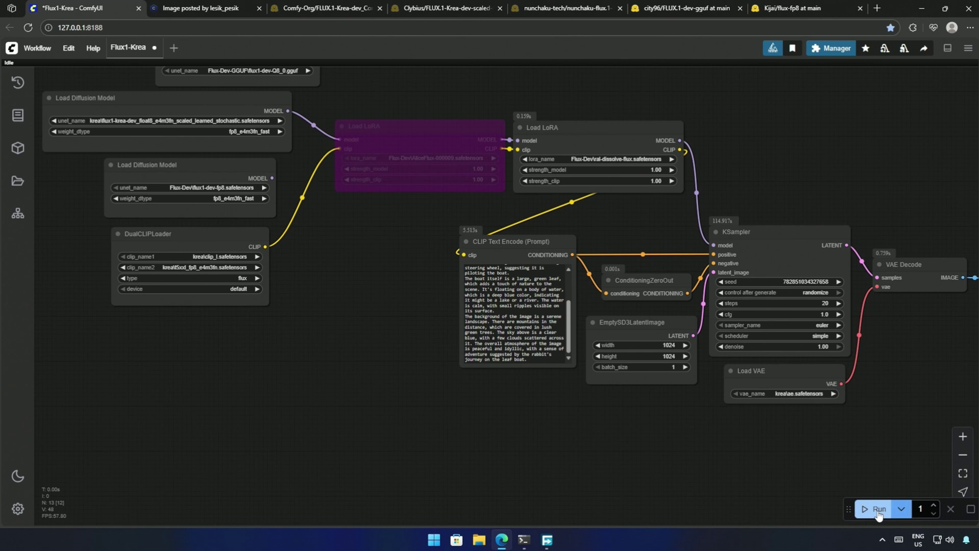
pyautogui.scroll(-2, 751, 457)
# - Bypass the ral-dissolve LoRA, inspect the rabbit render, and generate another rabbit image
pyautogui.click(641, 192)
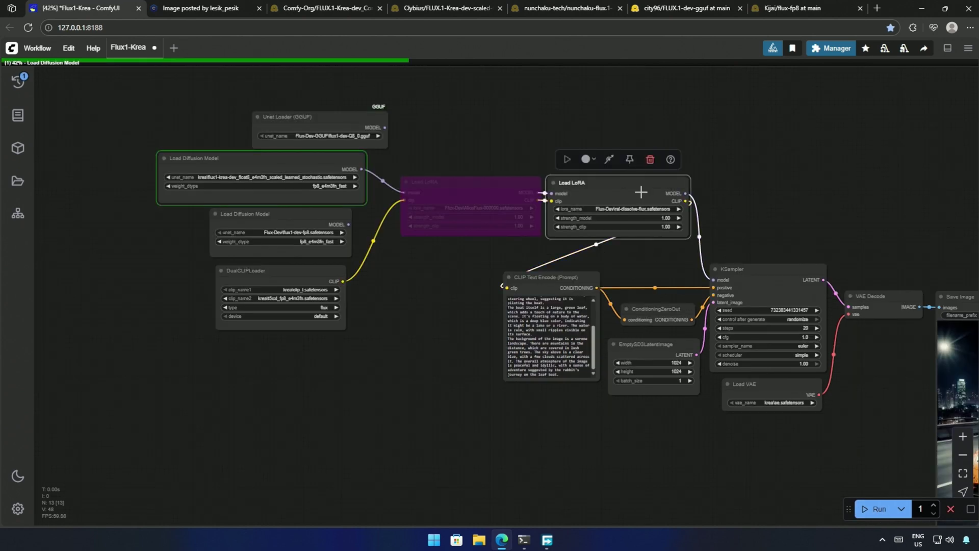
pyautogui.click(609, 159)
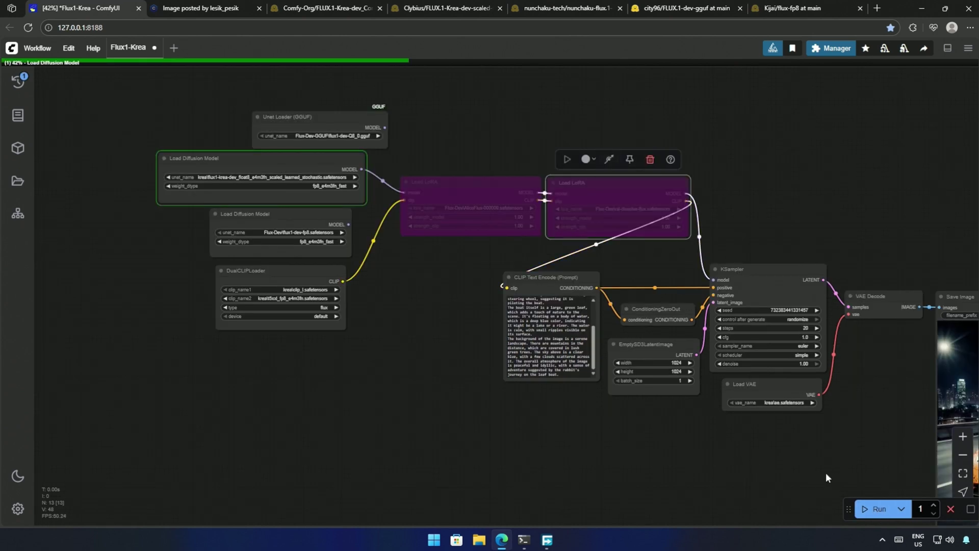
pyautogui.moveTo(826, 476); pyautogui.dragTo(595, 410)
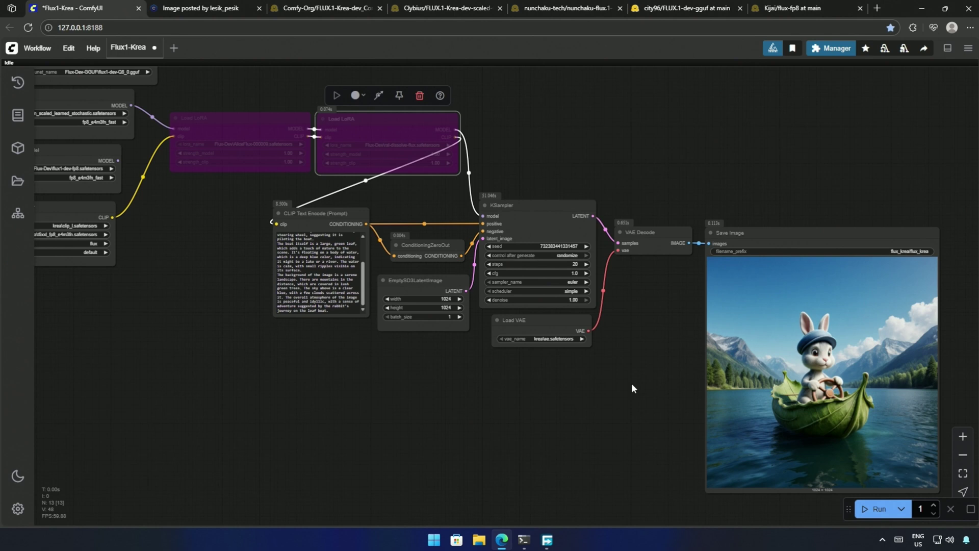
pyautogui.scroll(8, 632, 385)
pyautogui.moveTo(730, 405); pyautogui.dragTo(467, 305)
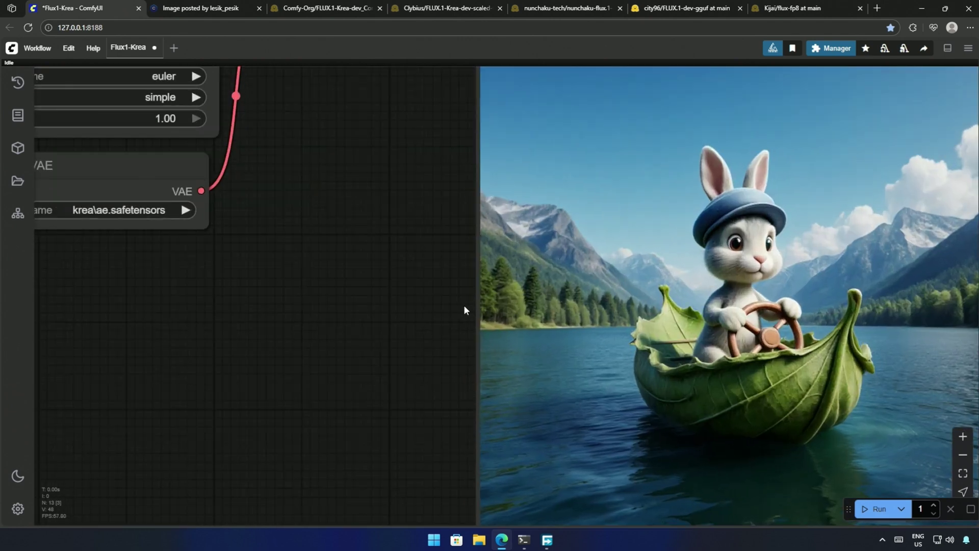
pyautogui.moveTo(464, 308); pyautogui.dragTo(370, 321)
pyautogui.scroll(-1, 369, 321)
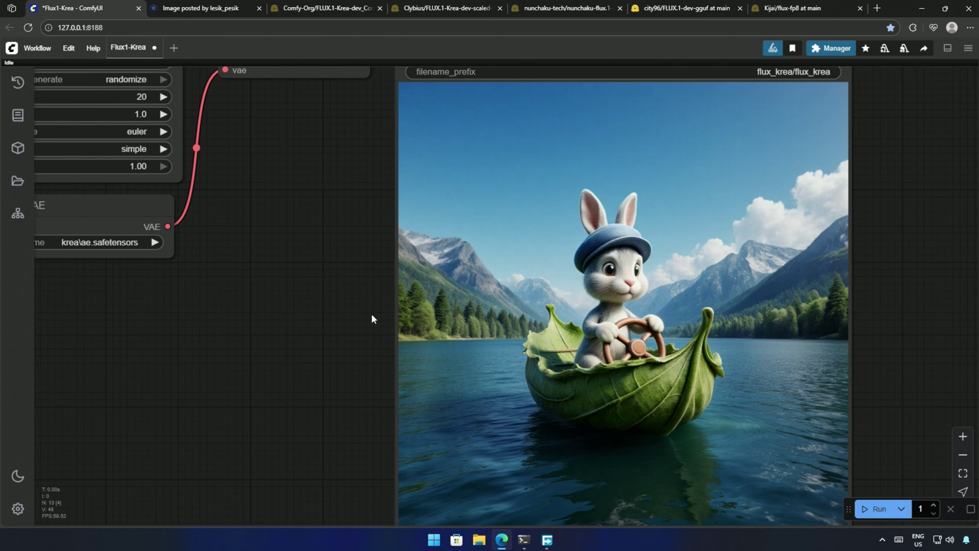
pyautogui.scroll(-1, 372, 314)
pyautogui.moveTo(372, 313); pyautogui.dragTo(422, 291)
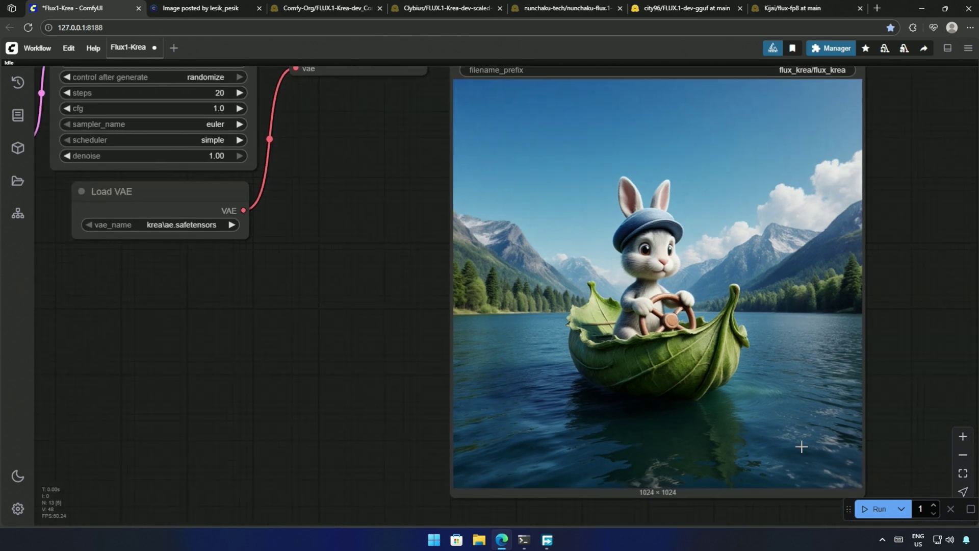
pyautogui.click(866, 514)
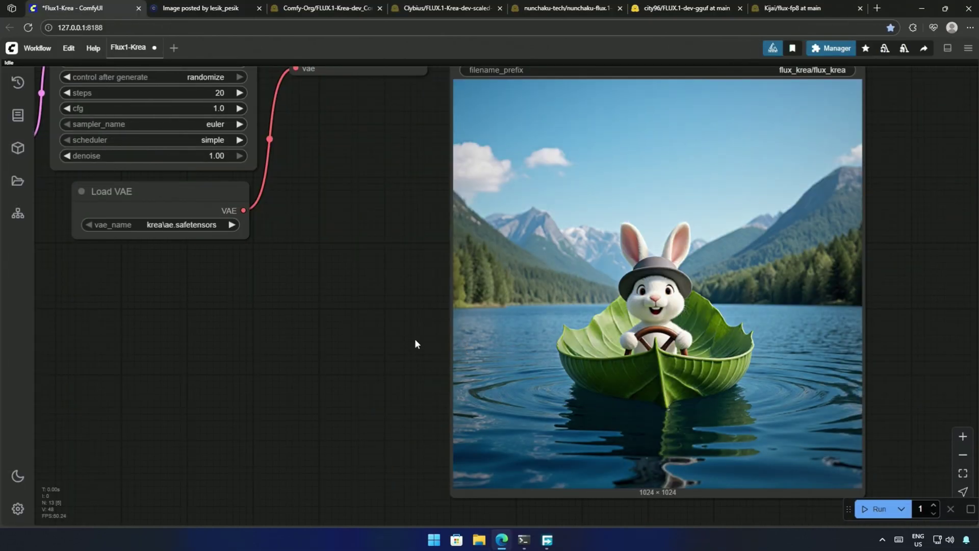
# - Re-enable the ral-dissolve LoRA and render the rabbit leaf-boat scene again with the dissolve effect
pyautogui.scroll(2, 415, 338)
pyautogui.moveTo(415, 339); pyautogui.dragTo(434, 141)
pyautogui.scroll(-1, 329, 332)
pyautogui.scroll(-1, 376, 360)
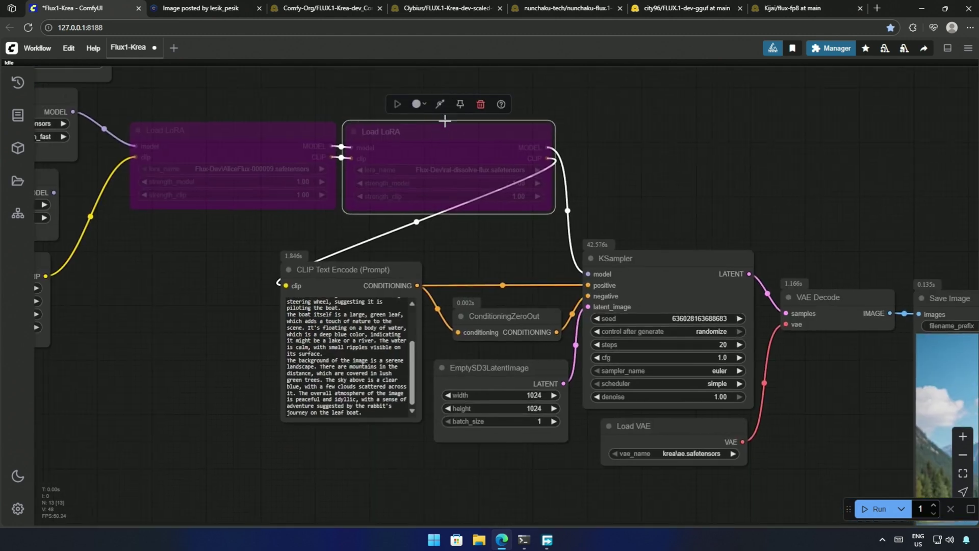
pyautogui.click(439, 104)
pyautogui.moveTo(817, 512); pyautogui.dragTo(522, 367)
pyautogui.scroll(-1, 629, 451)
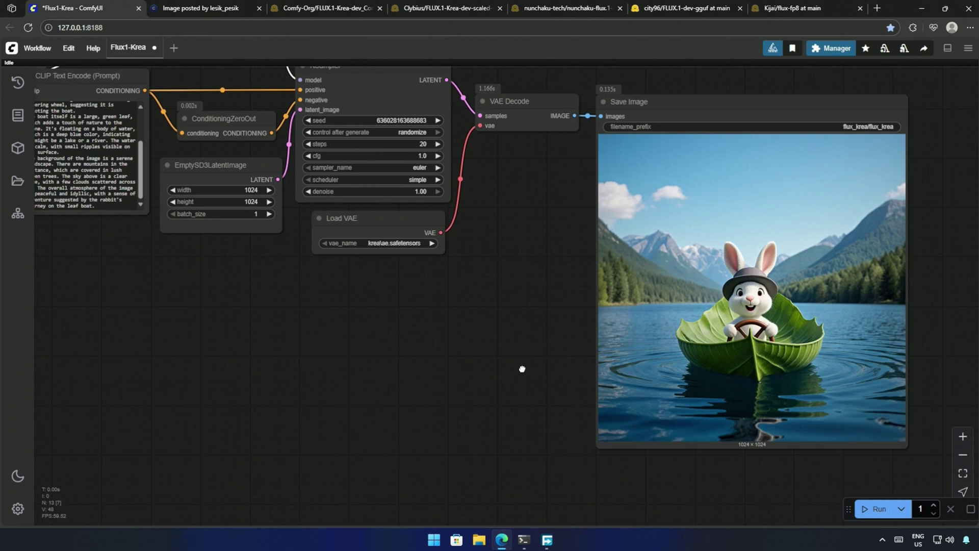
pyautogui.scroll(1, 500, 393)
pyautogui.click(880, 509)
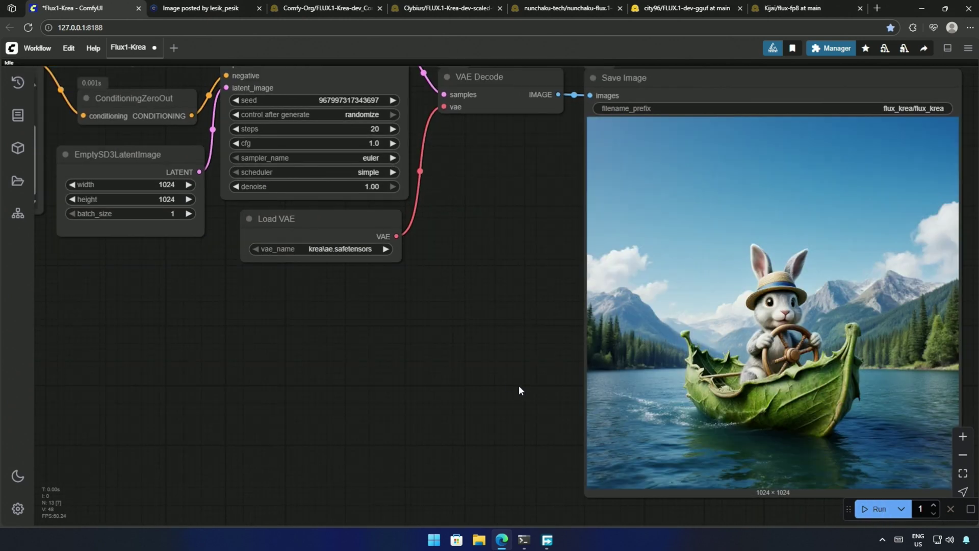
pyautogui.moveTo(519, 385); pyautogui.dragTo(373, 377)
pyautogui.scroll(2, 381, 391)
pyautogui.scroll(1, 350, 421)
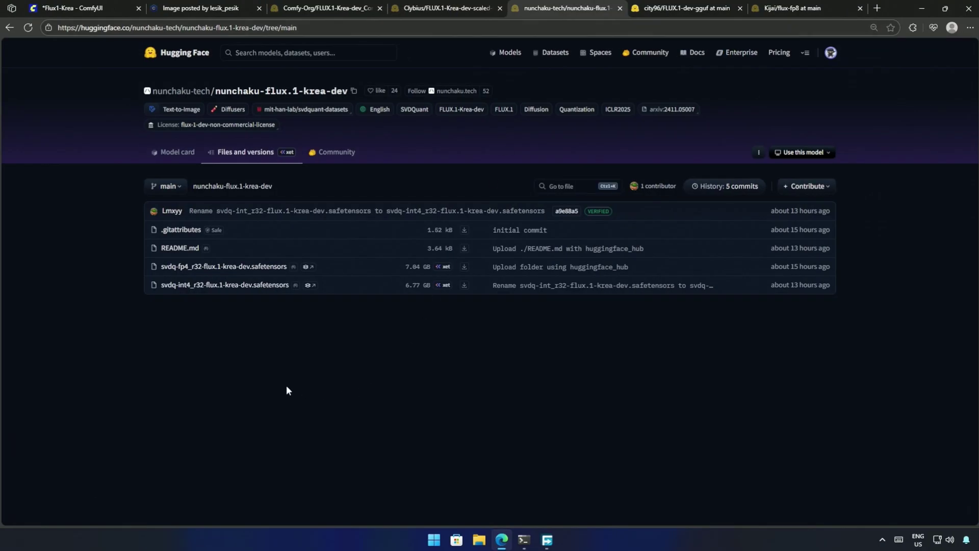
# - Highlight the svdq-fp4 and svdq-int4 Krea safetensors on the nunchaku Files page
pyautogui.moveTo(124, 262); pyautogui.dragTo(382, 312)
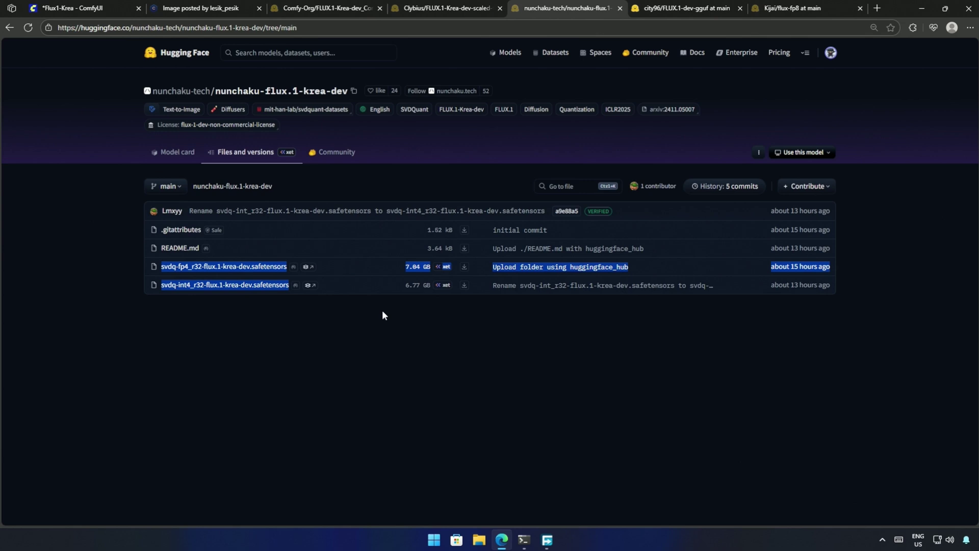
pyautogui.click(389, 345)
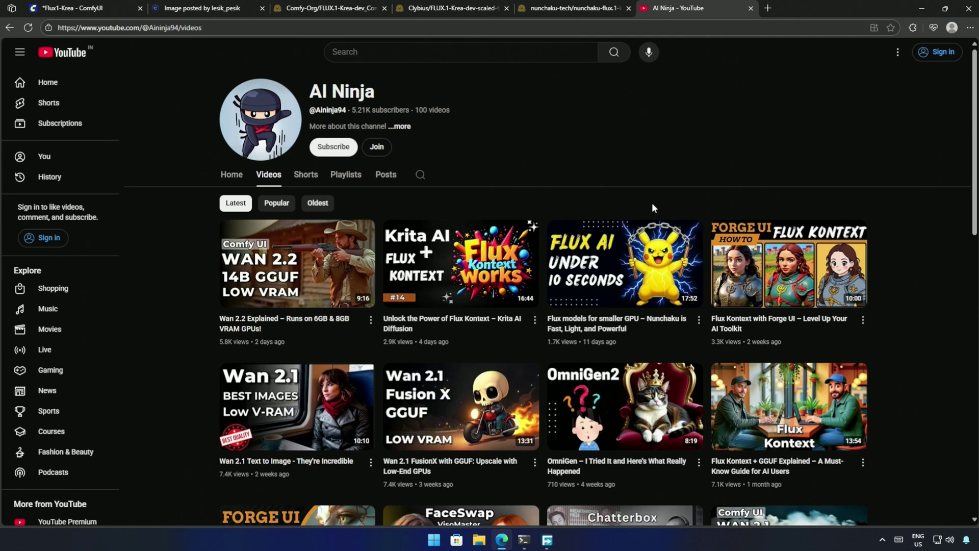
# - Follow the Nunchaku run's progress in the console log, then shift the canvas toward the result
pyautogui.moveTo(626, 250)
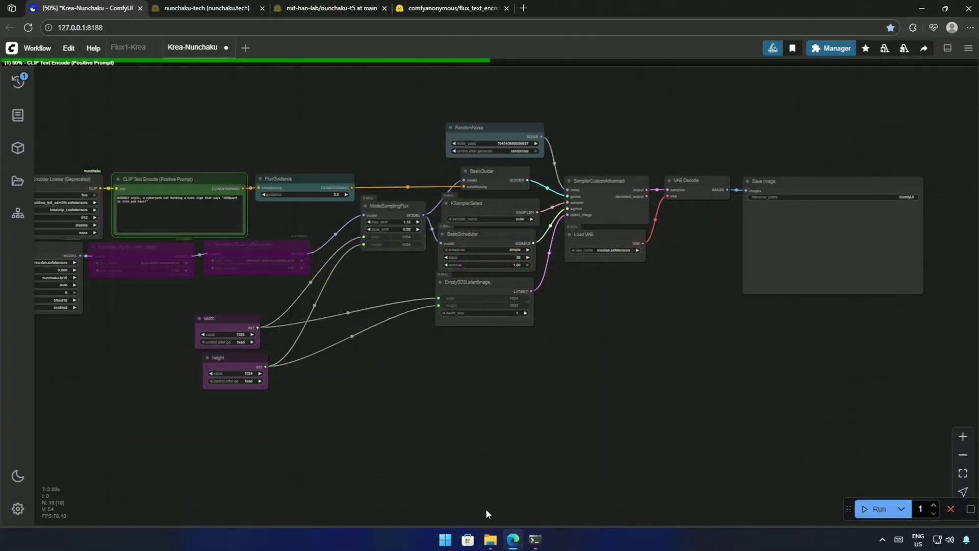
pyautogui.click(535, 539)
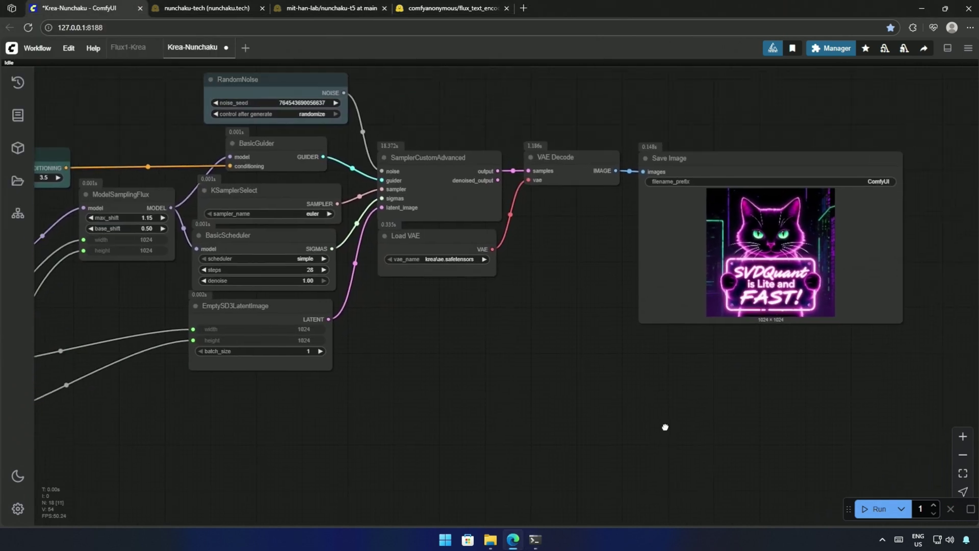
pyautogui.moveTo(665, 427); pyautogui.dragTo(649, 444)
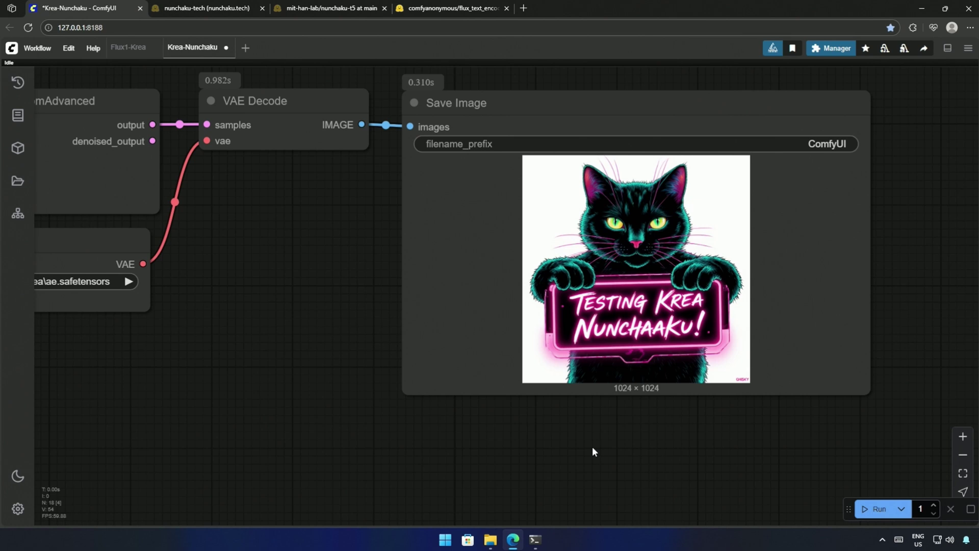
pyautogui.moveTo(807, 399); pyautogui.dragTo(801, 534)
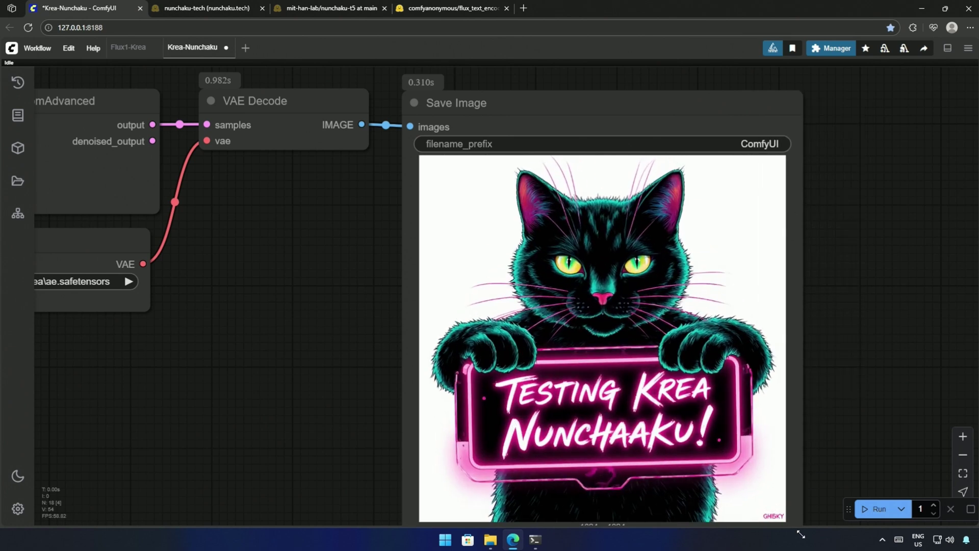
pyautogui.scroll(-5, 250, 451)
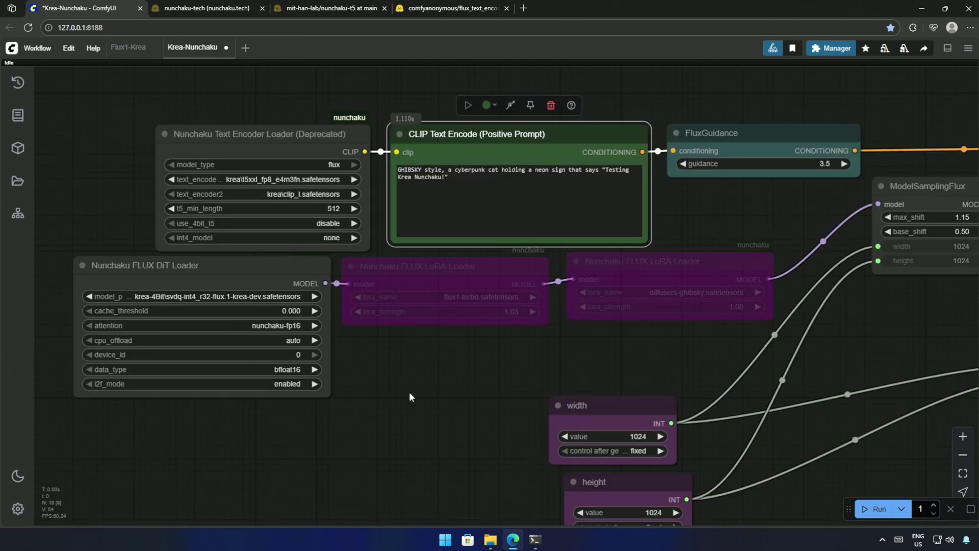
pyautogui.scroll(3, 409, 397)
pyautogui.scroll(4, 583, 247)
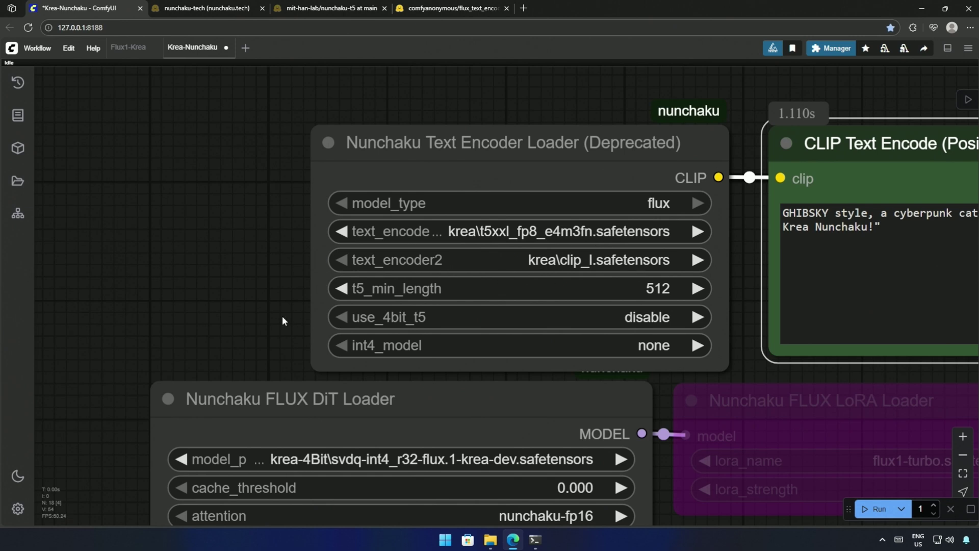
pyautogui.scroll(-5, 284, 320)
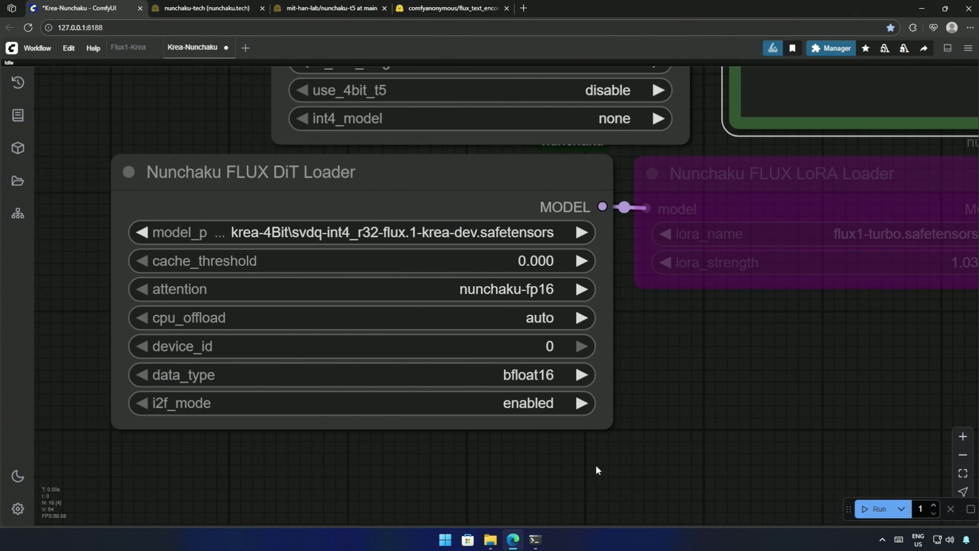
pyautogui.click(499, 375)
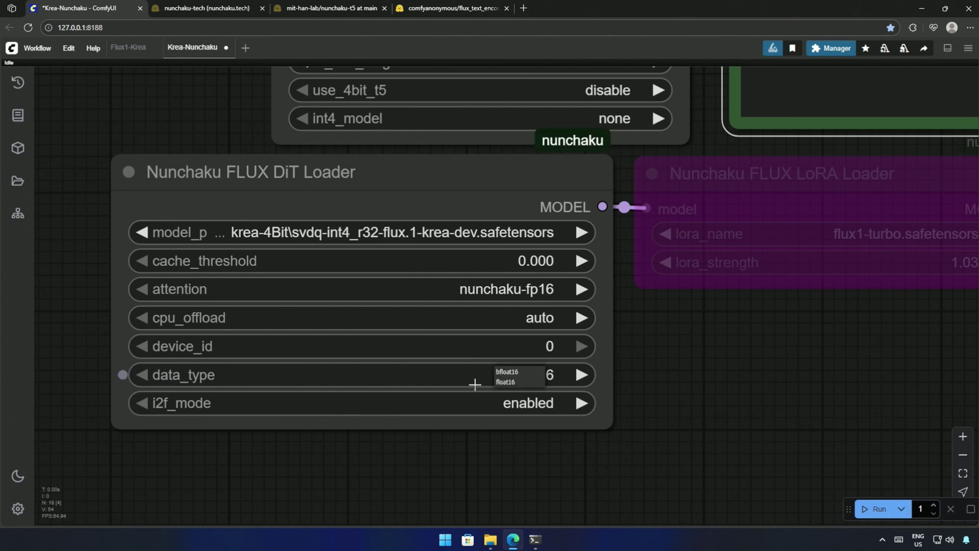
pyautogui.click(507, 372)
pyautogui.scroll(-1, 655, 396)
pyautogui.scroll(-1, 656, 391)
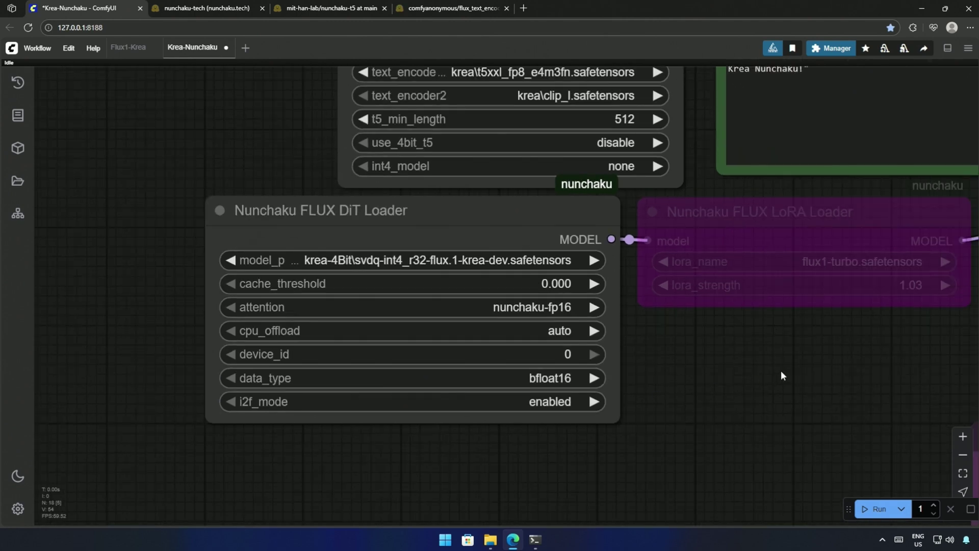
pyautogui.moveTo(781, 376); pyautogui.dragTo(480, 444)
pyautogui.scroll(-3, 577, 451)
pyautogui.moveTo(577, 451); pyautogui.dragTo(470, 443)
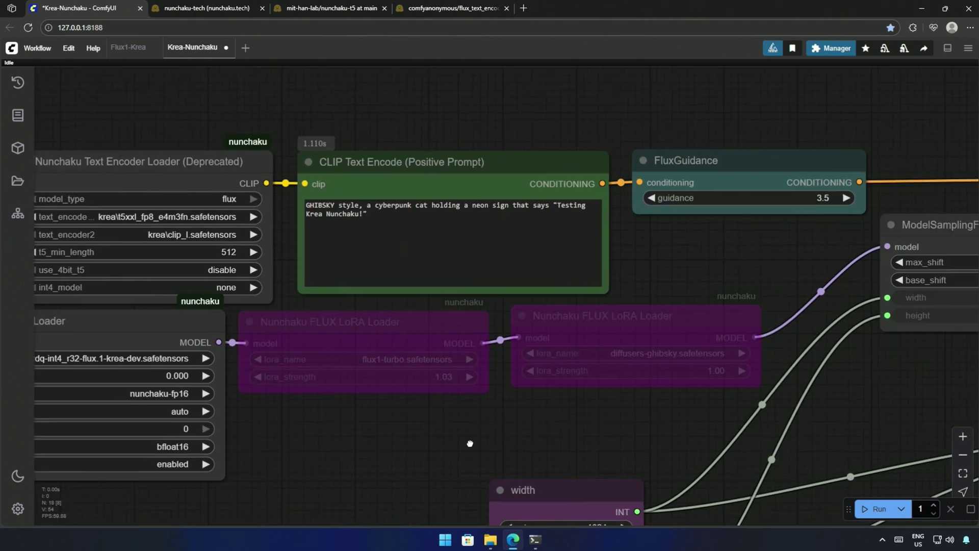
pyautogui.scroll(-2, 470, 440)
pyautogui.moveTo(515, 372); pyautogui.dragTo(437, 459)
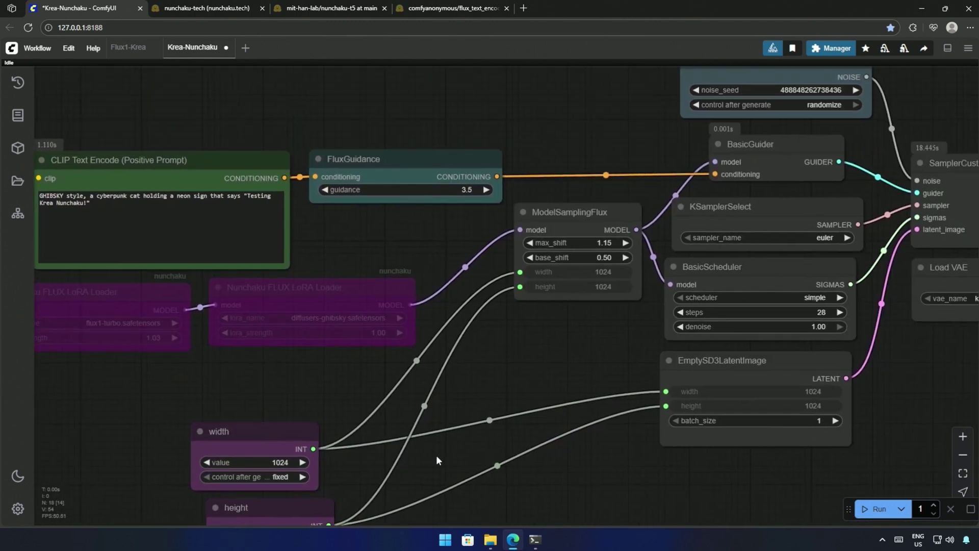
pyautogui.scroll(-1, 438, 459)
pyautogui.moveTo(857, 436); pyautogui.dragTo(533, 452)
pyautogui.scroll(8, 568, 402)
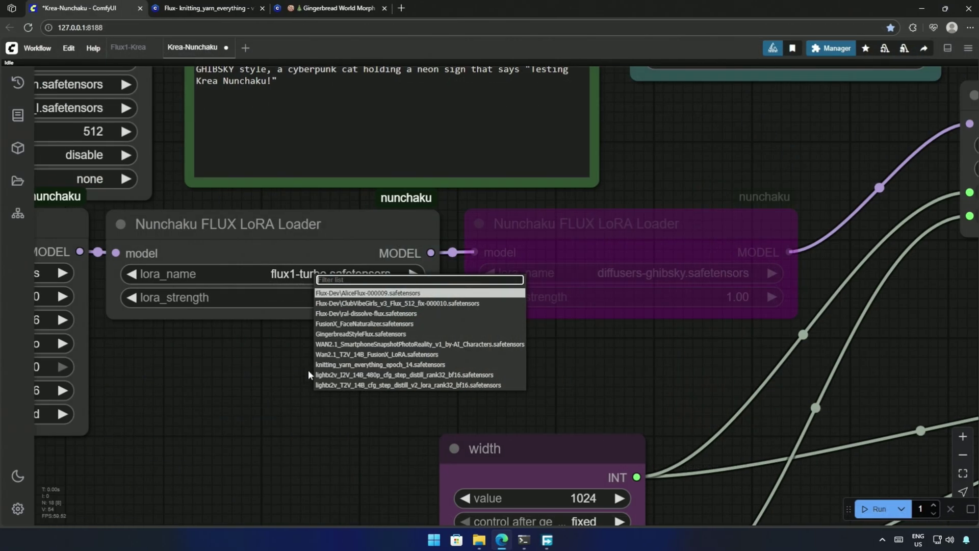
# - Switch the first LoRA to knitting_yarn_everything_epoch_14 and render the knitted-yarn lady image
pyautogui.click(326, 365)
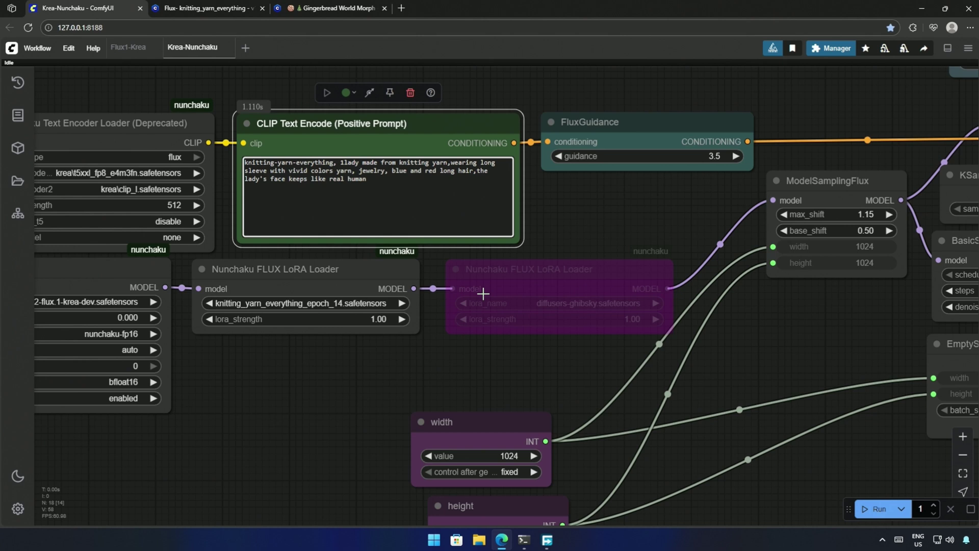
pyautogui.scroll(-7, 457, 408)
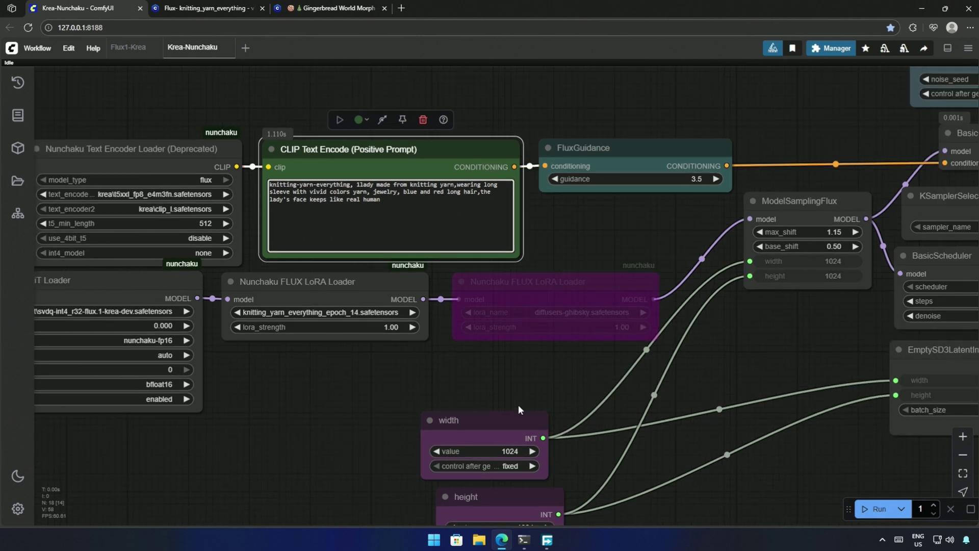
pyautogui.moveTo(584, 418); pyautogui.dragTo(515, 406)
pyautogui.click(878, 508)
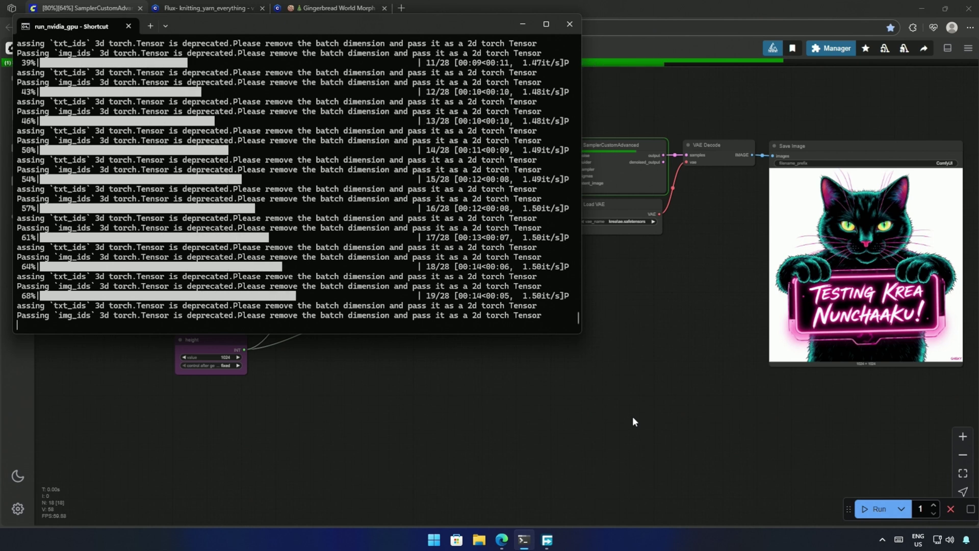
pyautogui.click(529, 411)
pyautogui.scroll(2, 529, 411)
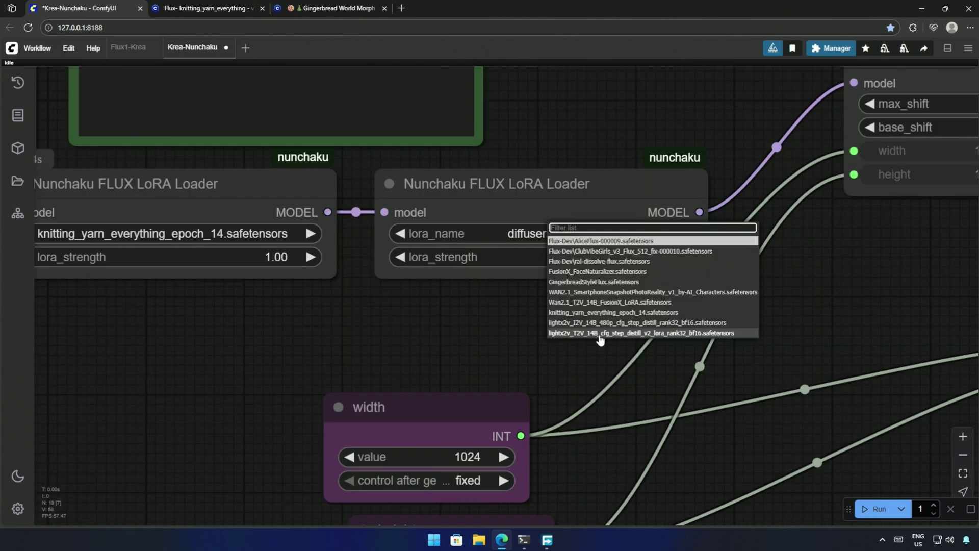
# - Set the second LoRA to Flux-Dev\ral-dissolve-flux and render with both LoRAs active
pyautogui.click(606, 263)
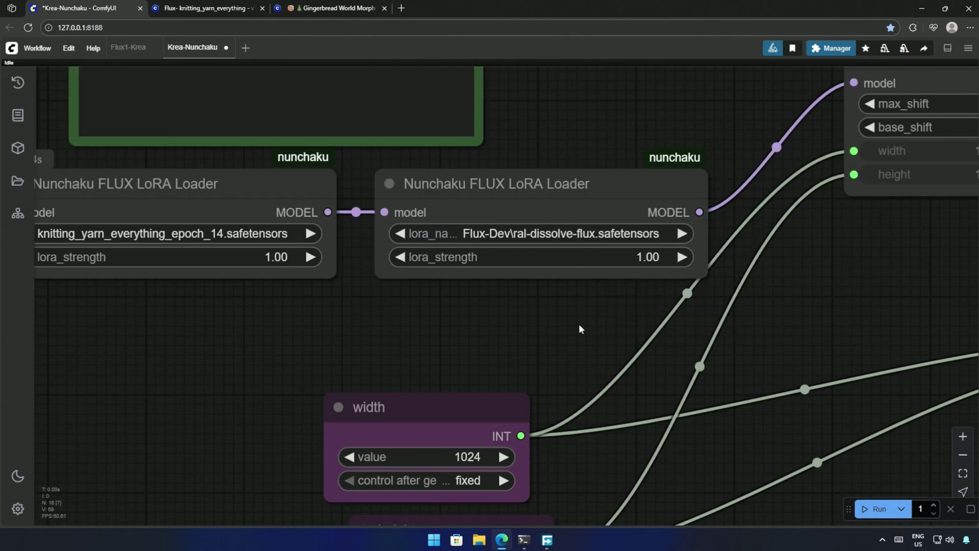
pyautogui.scroll(-6, 579, 326)
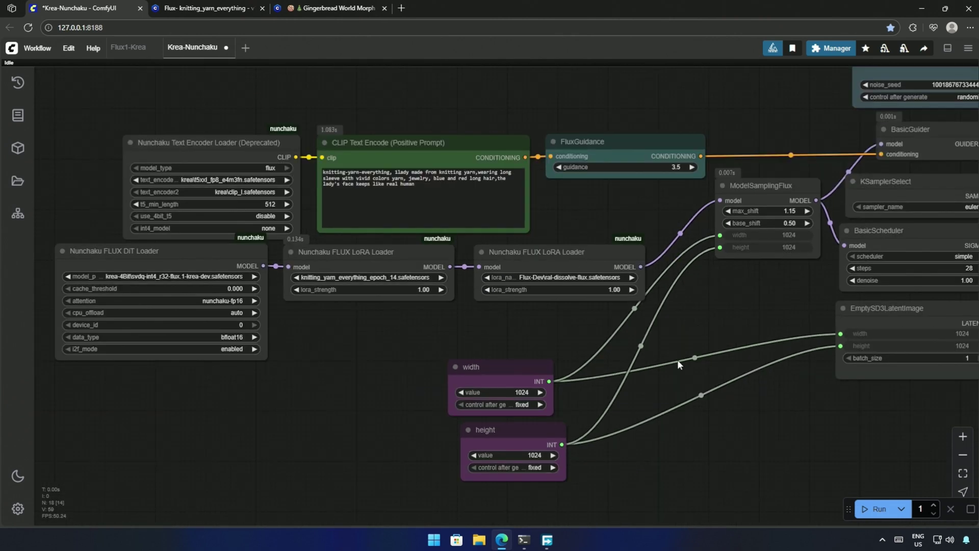
pyautogui.moveTo(724, 426); pyautogui.dragTo(333, 365)
pyautogui.scroll(-2, 571, 403)
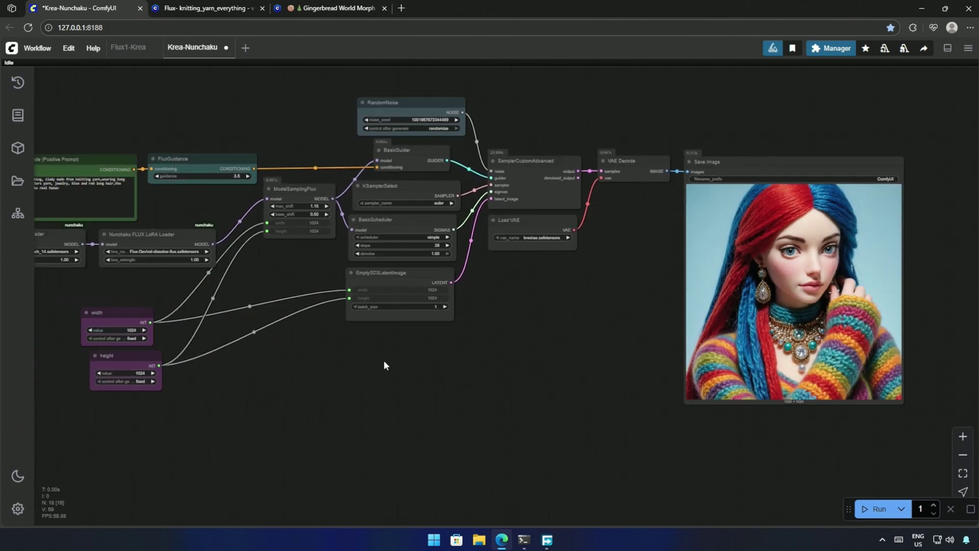
pyautogui.click(523, 539)
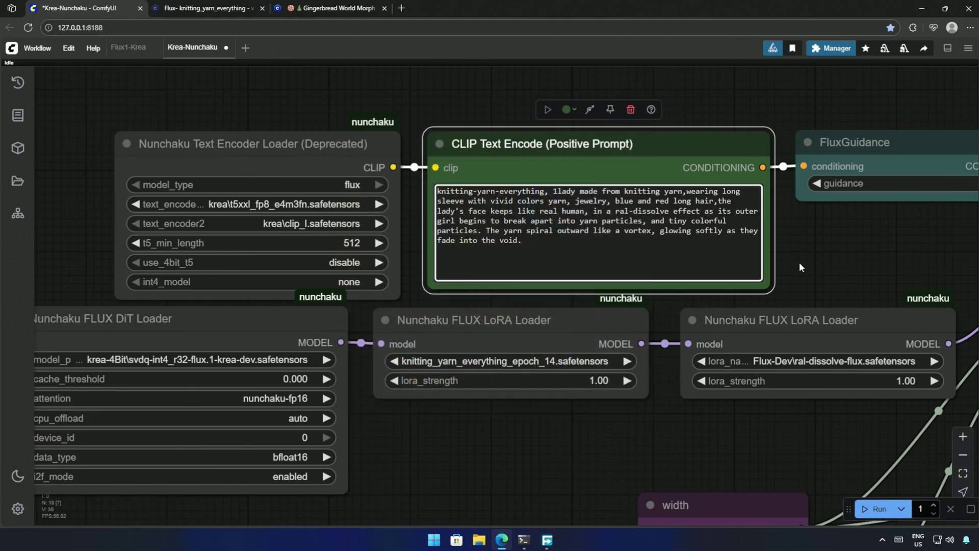
pyautogui.scroll(-3, 801, 261)
pyautogui.scroll(-3, 801, 261)
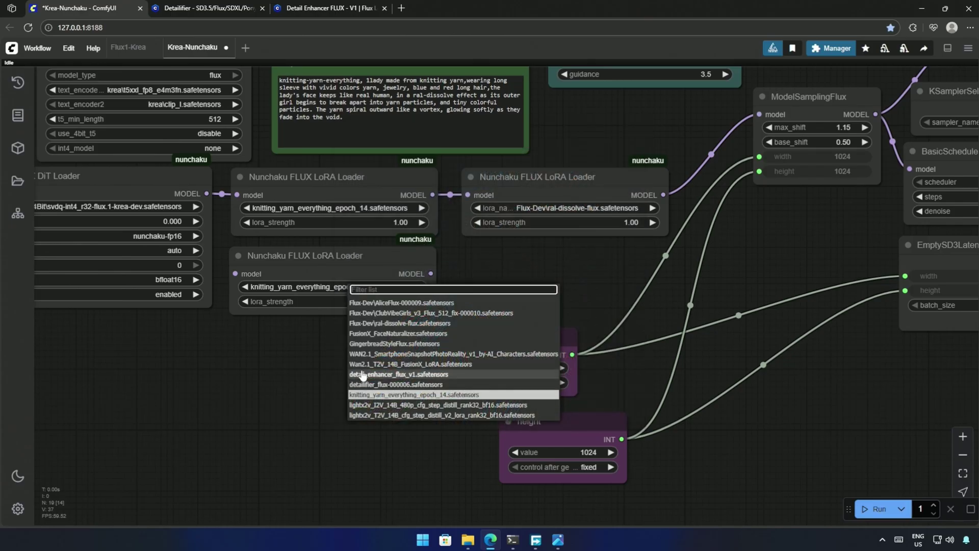
# - Set the third LoRA loader to detail_enhancer_flux_v1 and check the t5xxl_fp16 file name on Hugging Face
pyautogui.click(363, 375)
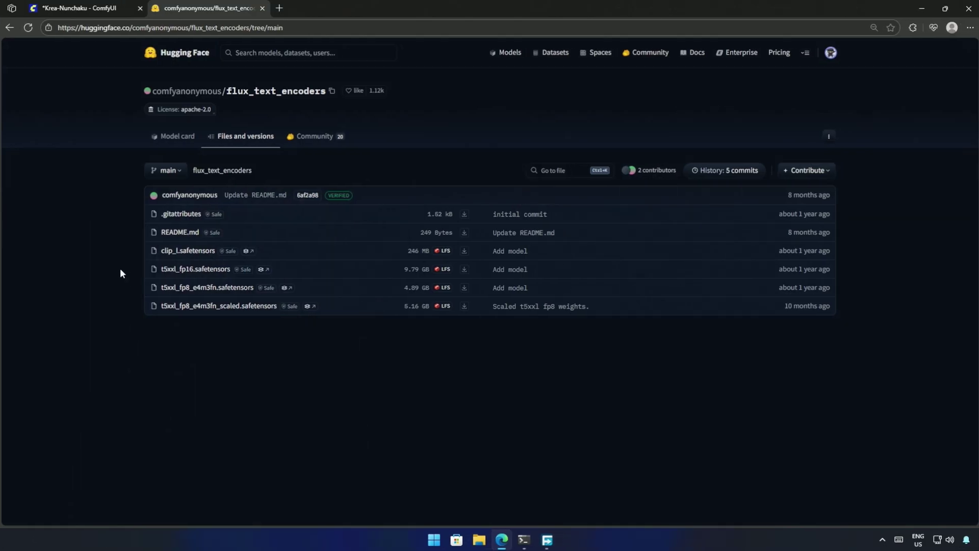
pyautogui.moveTo(120, 268); pyautogui.dragTo(464, 268)
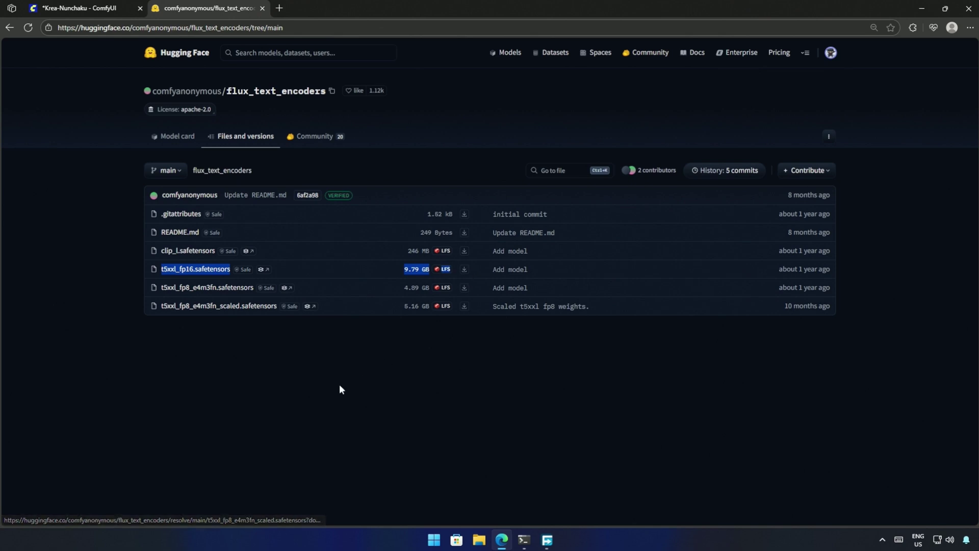
pyautogui.click(314, 383)
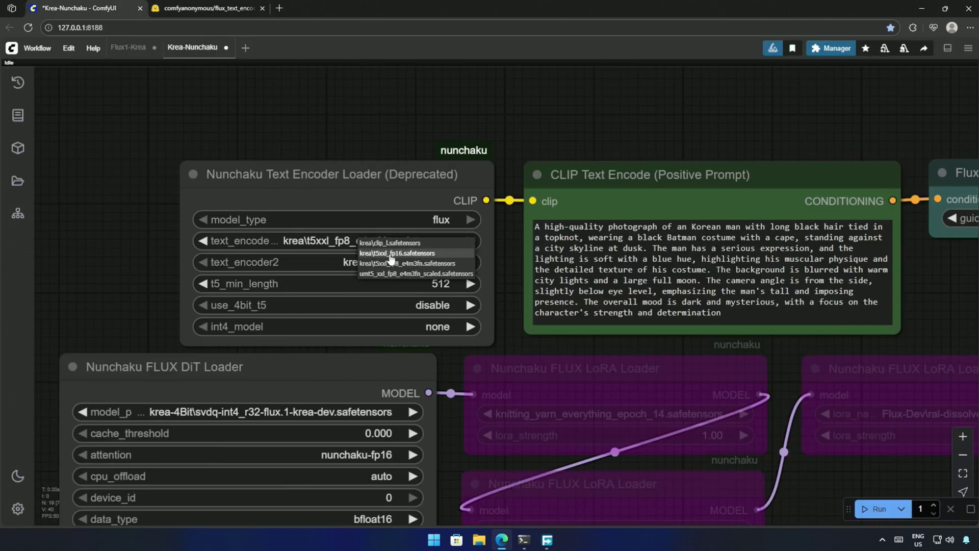
# - Set text_encoder1 to krea\t5xxl_fp16.safetensors in the Nunchaku workflow
pyautogui.click(382, 255)
pyautogui.scroll(-3, 516, 341)
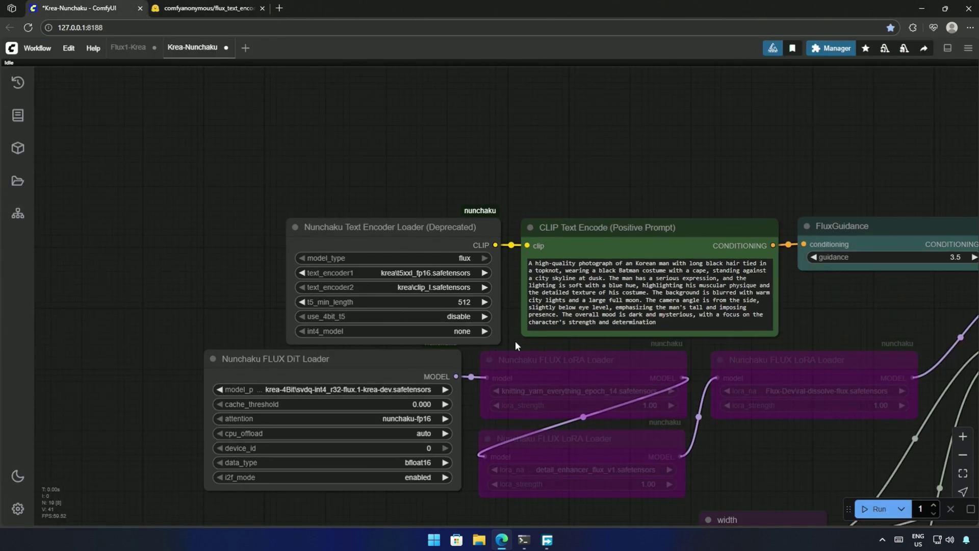
pyautogui.moveTo(638, 398); pyautogui.dragTo(481, 308)
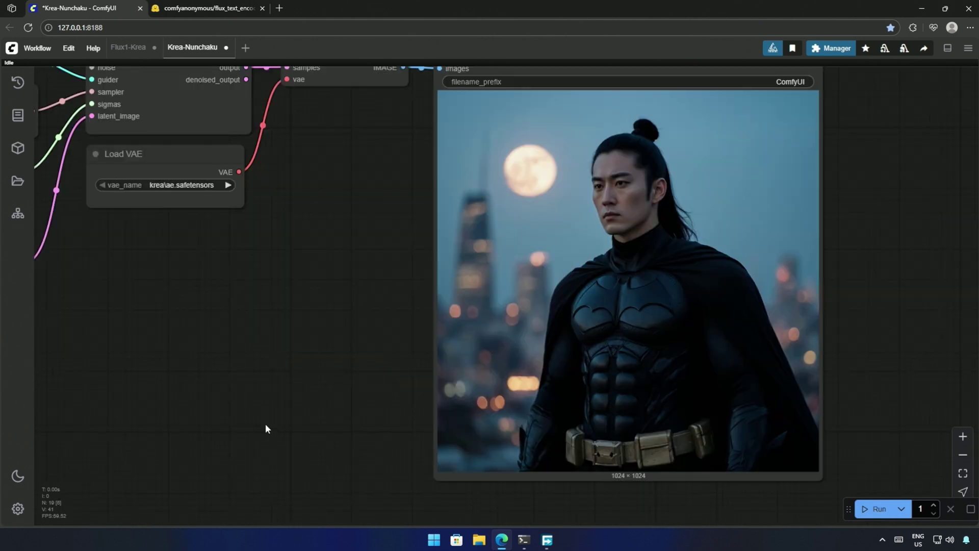
pyautogui.moveTo(188, 420); pyautogui.dragTo(325, 439)
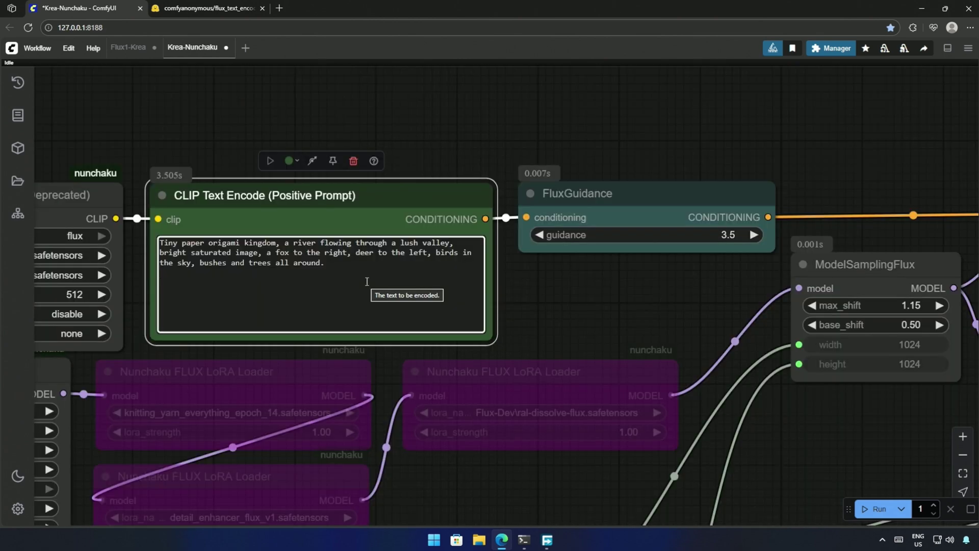
# - Generate the origami fox-and-deer landscape and bring the Save Image result into view
pyautogui.scroll(-5, 513, 301)
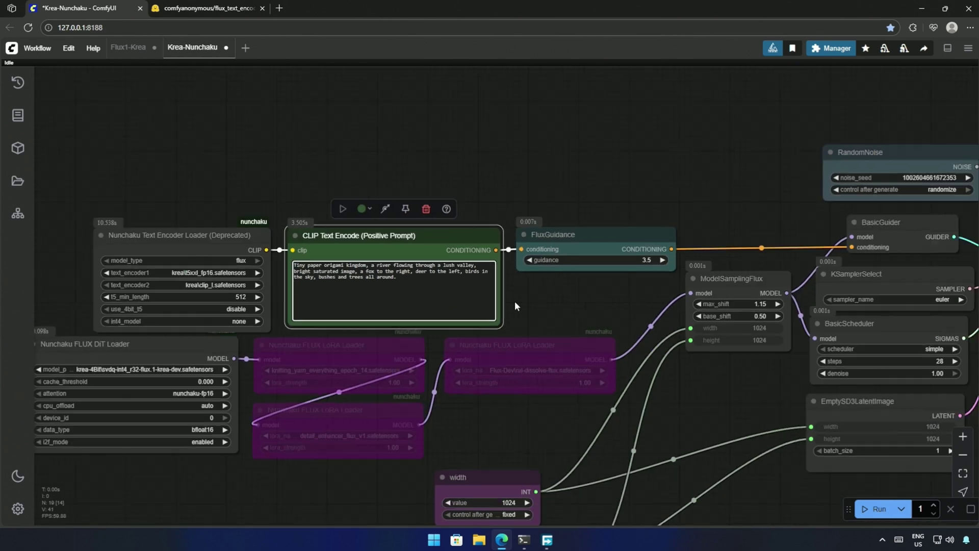
pyautogui.moveTo(666, 400); pyautogui.dragTo(594, 336)
pyautogui.scroll(-3, 700, 454)
pyautogui.scroll(-1, 700, 455)
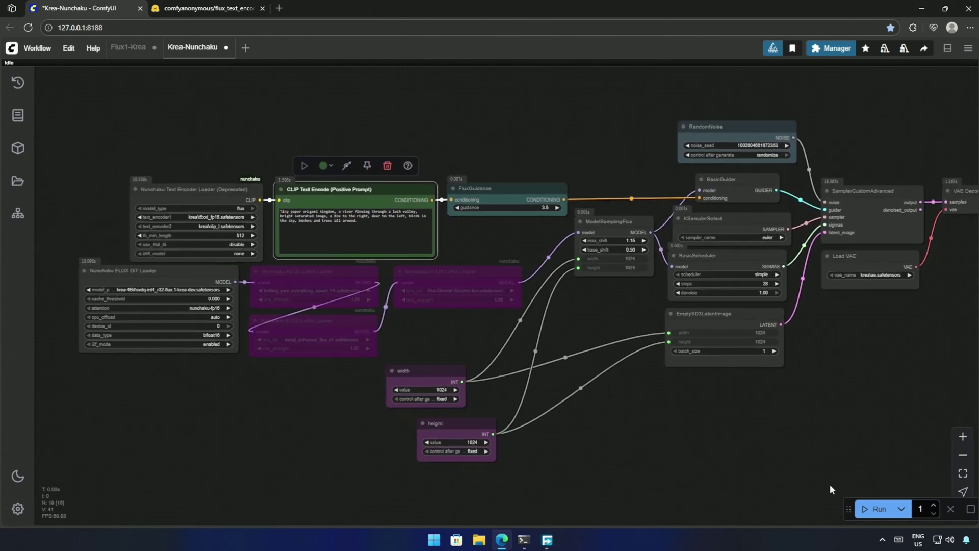
pyautogui.click(875, 509)
pyautogui.scroll(-2, 737, 446)
pyautogui.moveTo(736, 445); pyautogui.dragTo(326, 524)
pyautogui.scroll(8, 685, 435)
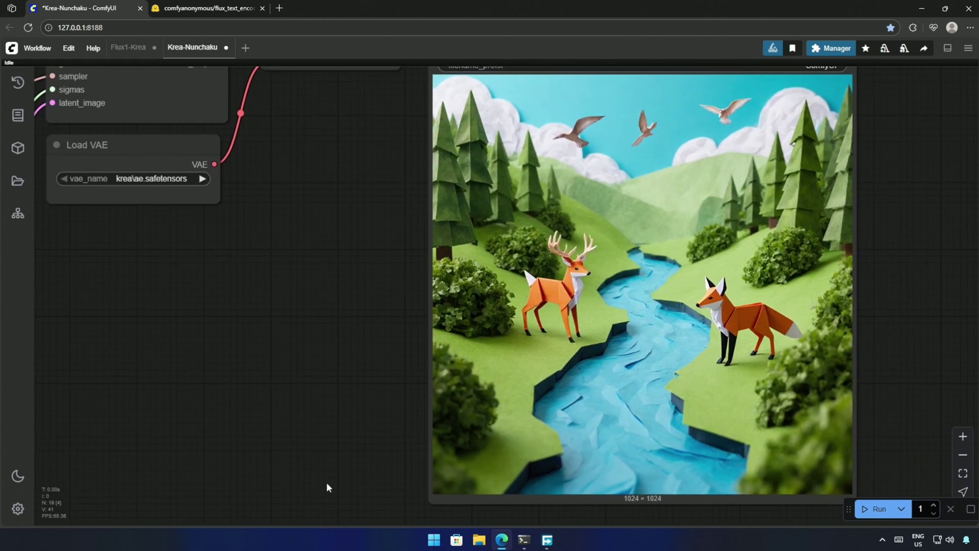
# - In the Flux1-Krea workflow, replace the prompt with the origami kingdom prompt and view the papercraft render
pyautogui.click(128, 47)
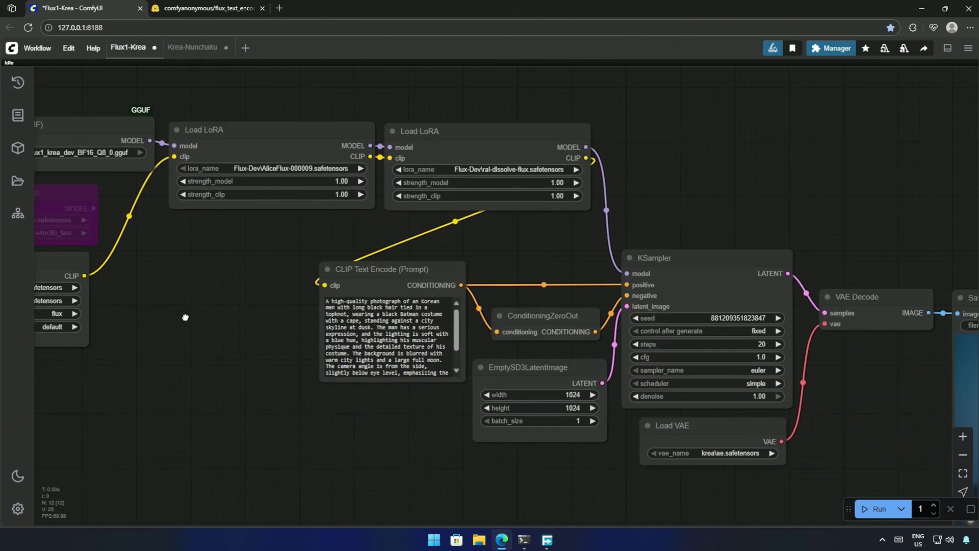
pyautogui.click(357, 357)
pyautogui.hotkey('ctrl', 'a')
pyautogui.write('Tiny paper origami kingdom, a river flowing through a lush valley, bright saturated image, a fox to the right, deer to the left, birds in the sky, bushes and trees all around.')
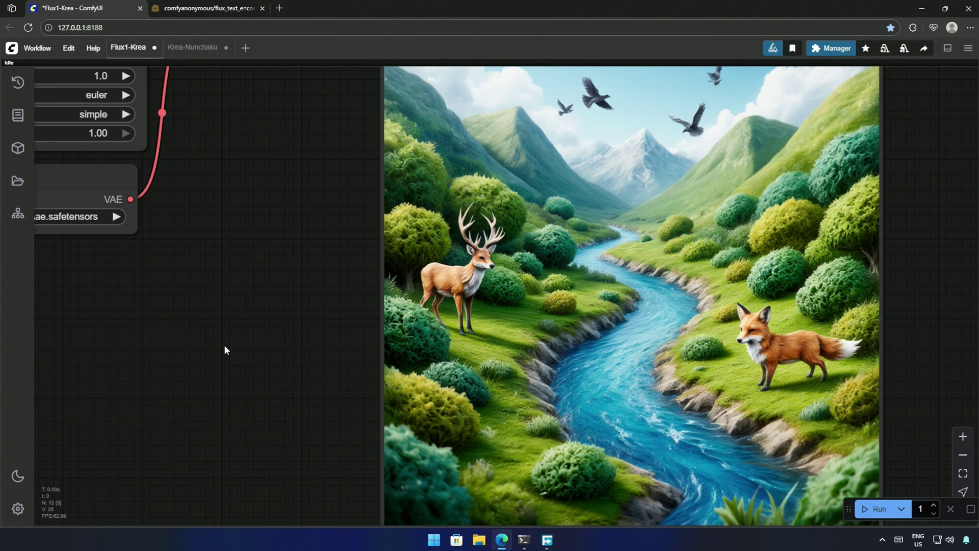
pyautogui.scroll(-1, 224, 347)
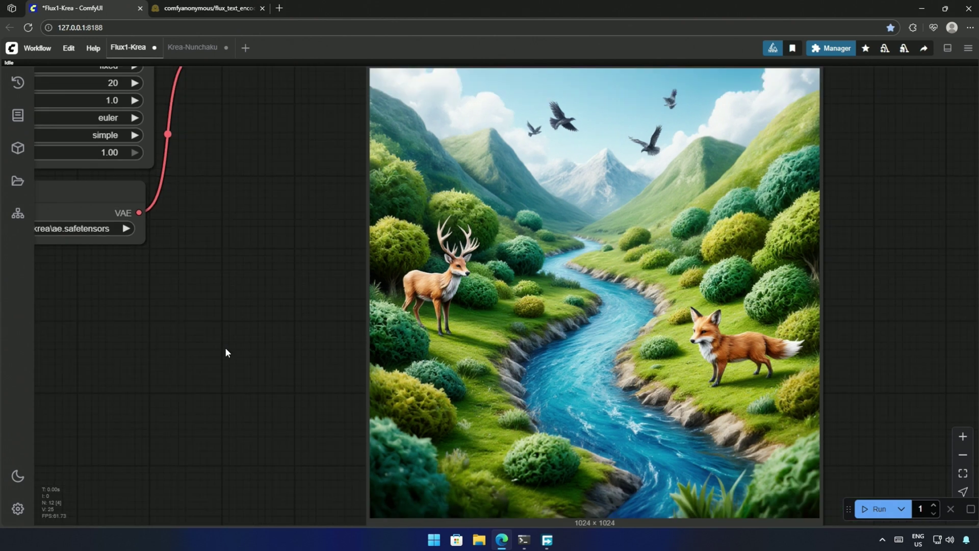
pyautogui.moveTo(225, 347); pyautogui.dragTo(236, 339)
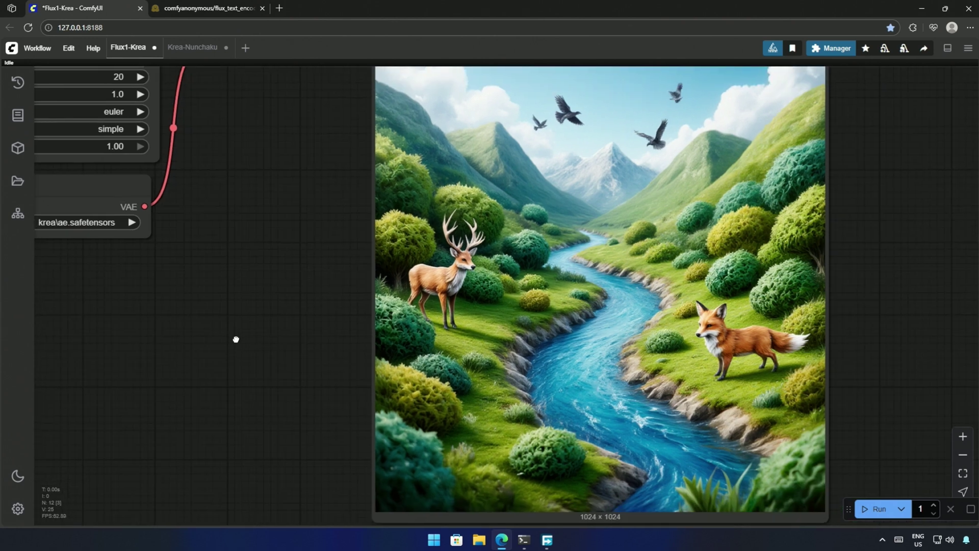
pyautogui.moveTo(236, 339); pyautogui.dragTo(238, 337)
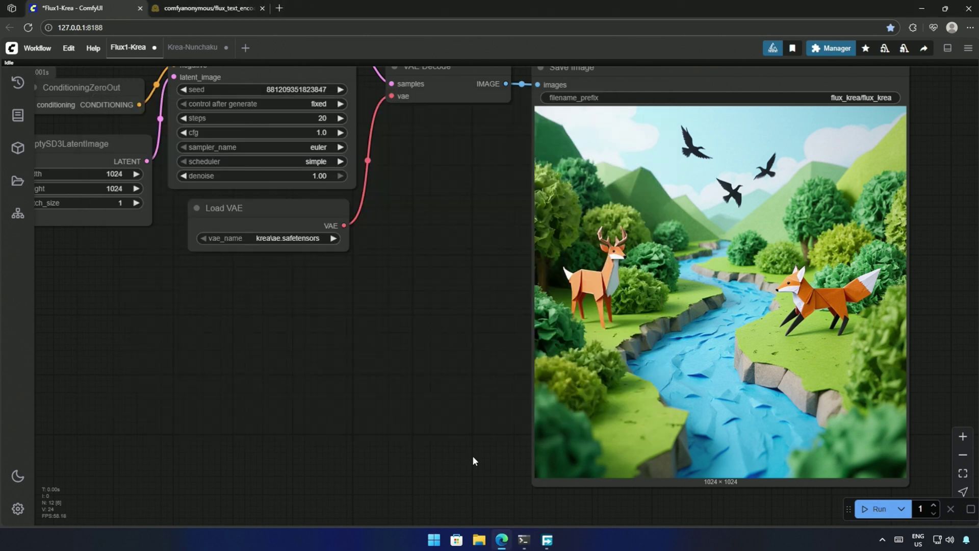
# - Return to the Krea-Nunchaku workflow showing its origami deer-and-fox render
pyautogui.click(207, 51)
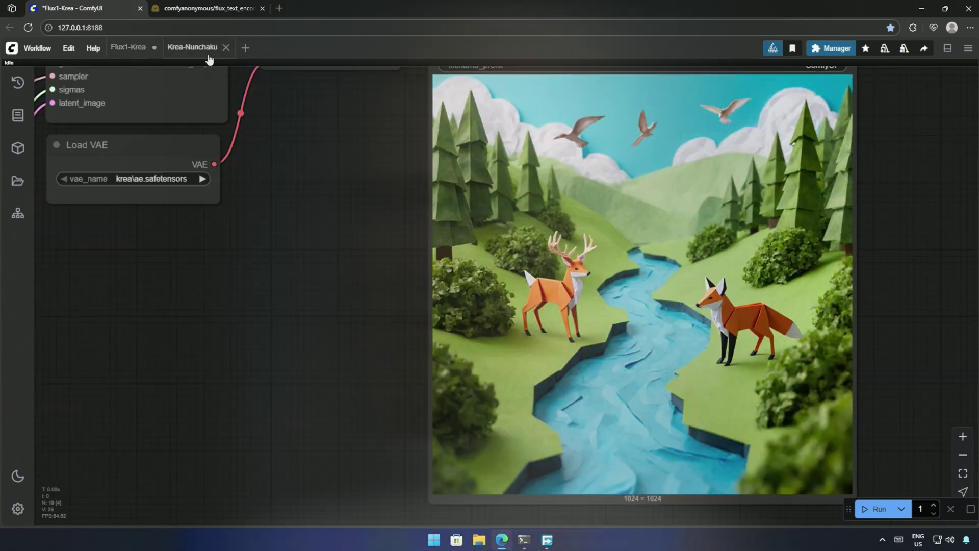